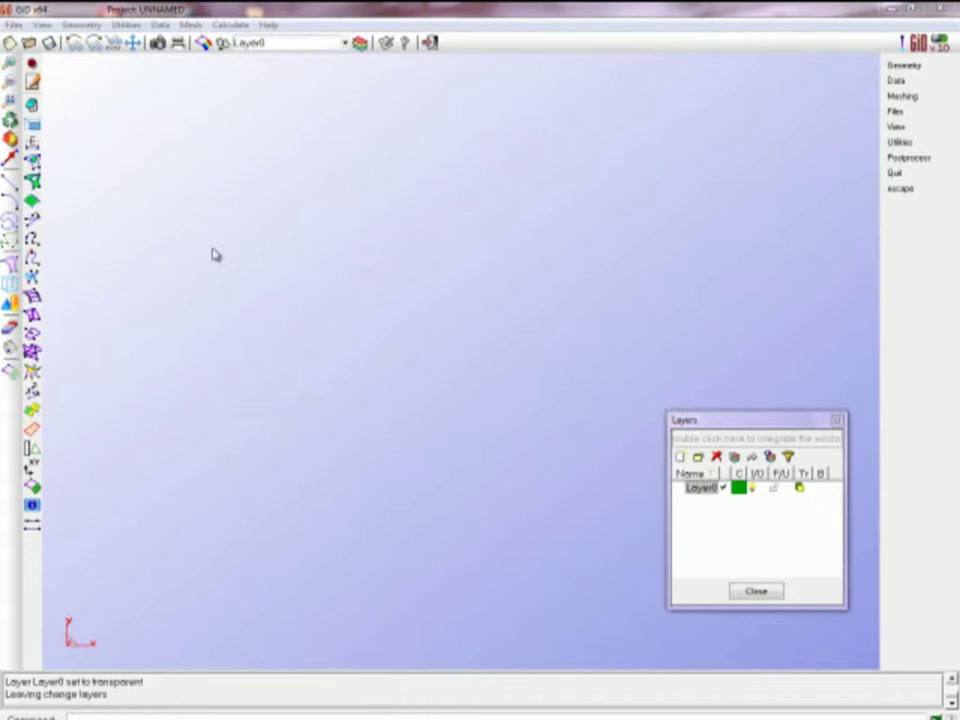
# - Import the pre.stl STL mesh of the branching vessel
pyautogui.click(12, 23)
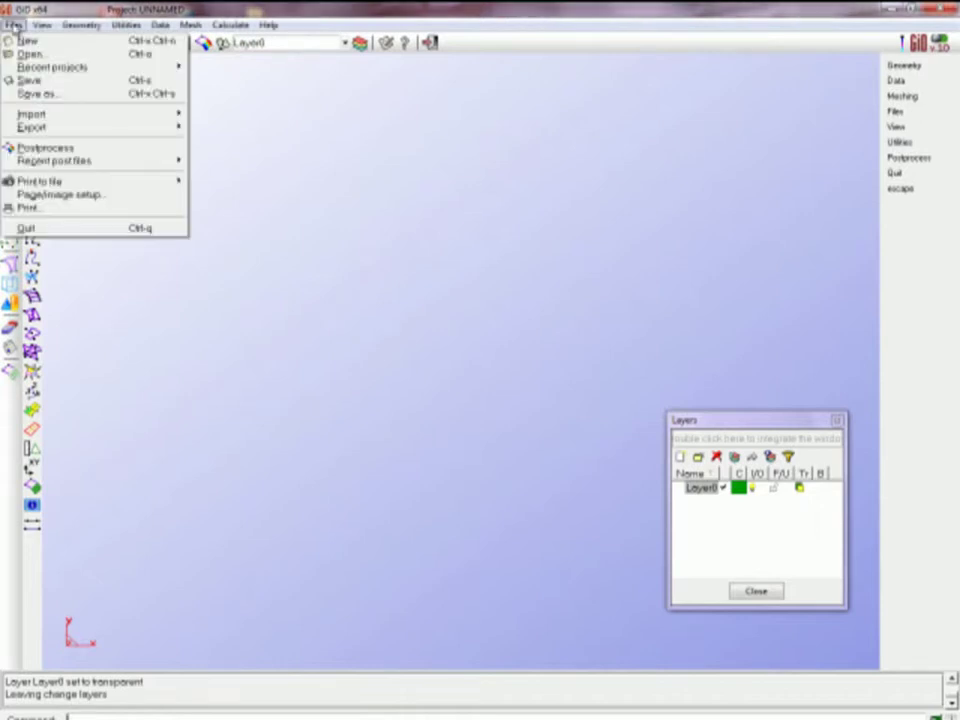
pyautogui.moveTo(40, 114)
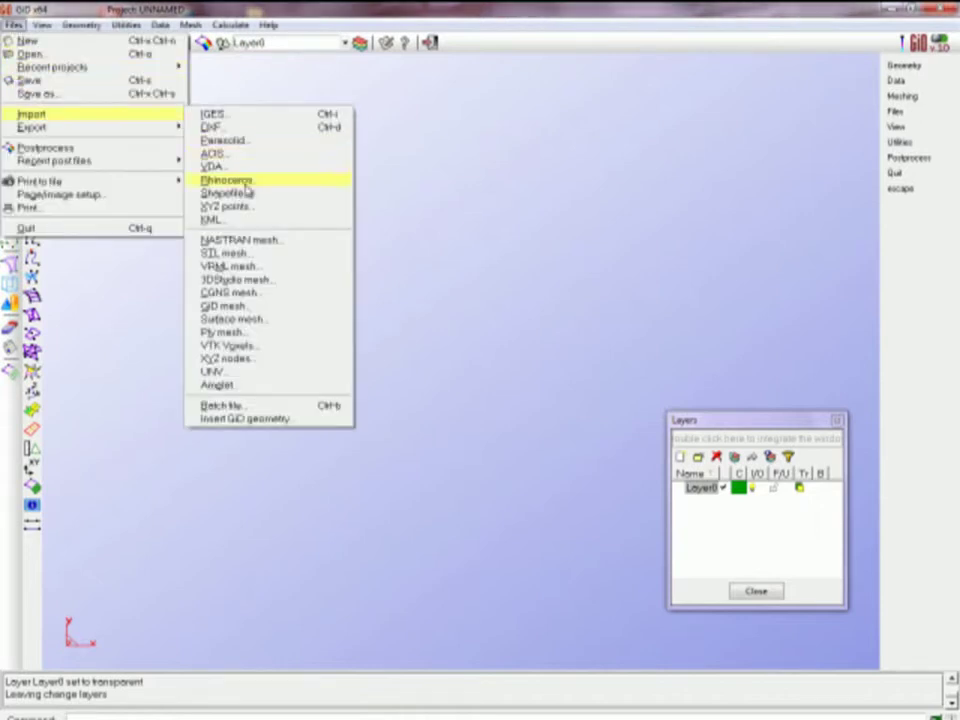
pyautogui.click(260, 255)
pyautogui.click(350, 354)
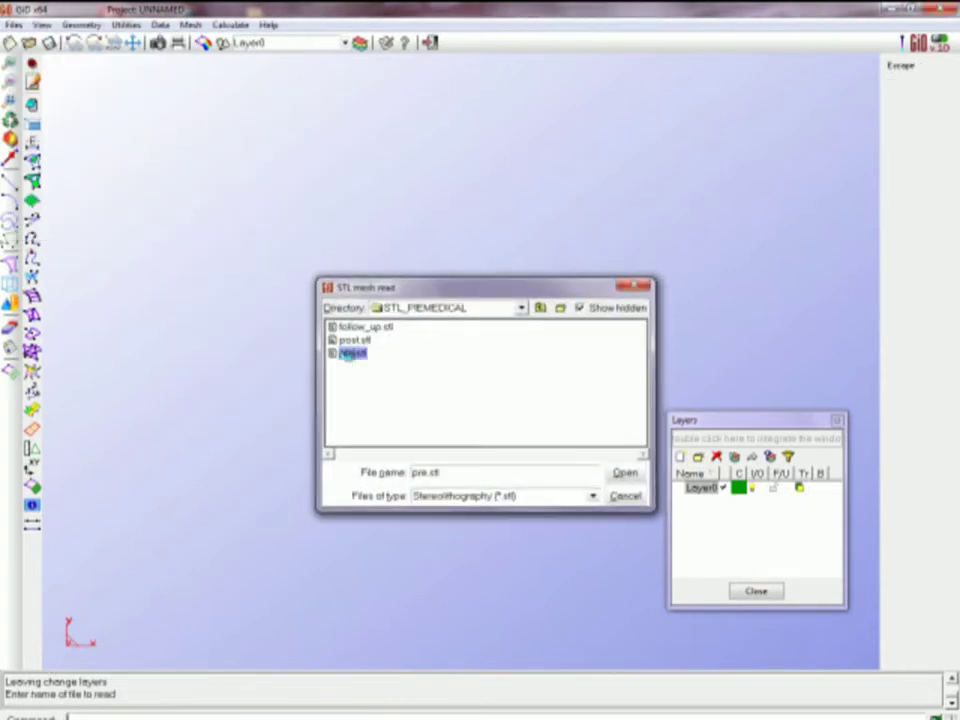
pyautogui.doubleClick(350, 354)
# - Rotate and zoom the view to fit the whole Y-shaped vessel, standing upright
pyautogui.click(13, 139)
pyautogui.moveTo(290, 254)
pyautogui.mouseDown()
pyautogui.moveTo(270, 326)
pyautogui.moveTo(302, 450)
pyautogui.moveTo(422, 557)
pyautogui.moveTo(438, 404)
pyautogui.moveTo(439, 420)
pyautogui.moveTo(523, 467)
pyautogui.moveTo(396, 357)
pyautogui.mouseUp()
pyautogui.click(10, 63)
pyautogui.click(561, 259)
pyautogui.click(605, 280)
pyautogui.scroll(-2, 577, 401)
pyautogui.scroll(-2, 520, 380)
pyautogui.scroll(-2, 500, 395)
pyautogui.scroll(-1, 492, 401)
pyautogui.scroll(-3, 495, 398)
pyautogui.scroll(-2, 497, 396)
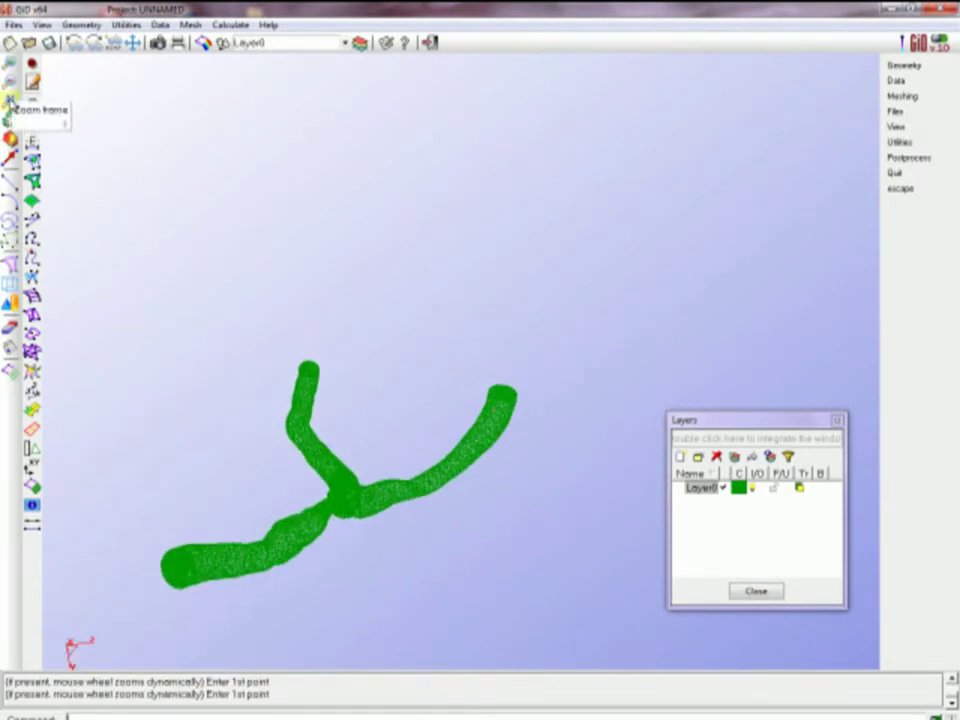
pyautogui.click(8, 78)
pyautogui.moveTo(362, 253)
pyautogui.mouseDown()
pyautogui.moveTo(521, 287)
pyautogui.moveTo(506, 242)
pyautogui.mouseUp()
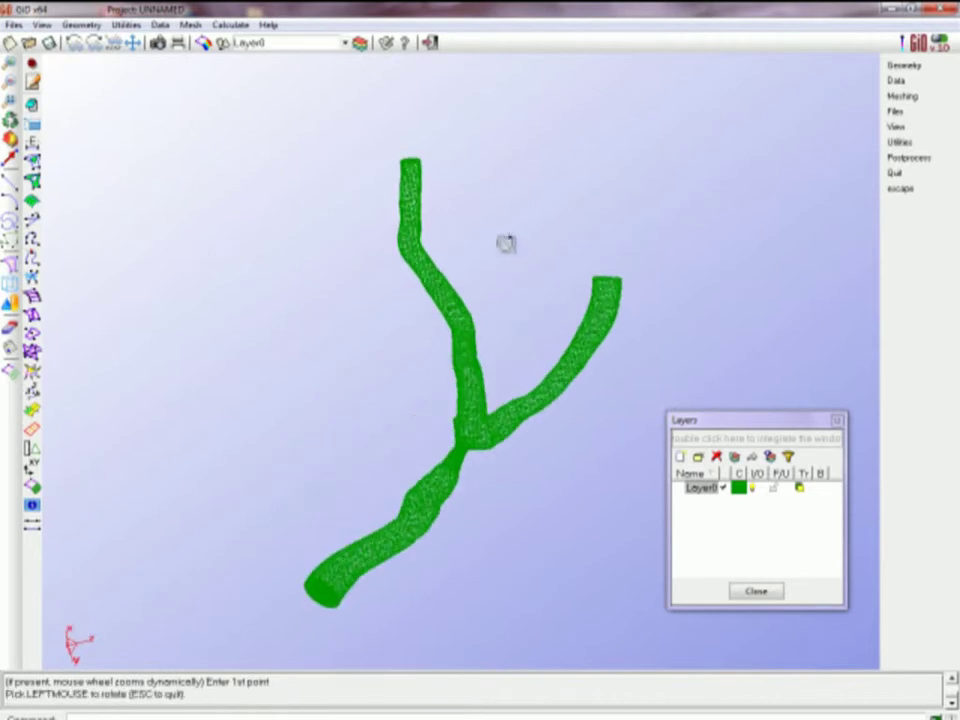
# - Mesh from boundary with IsoStuff, selecting all 16852 boundary triangles and accepting the default mesh size
pyautogui.click(903, 97)
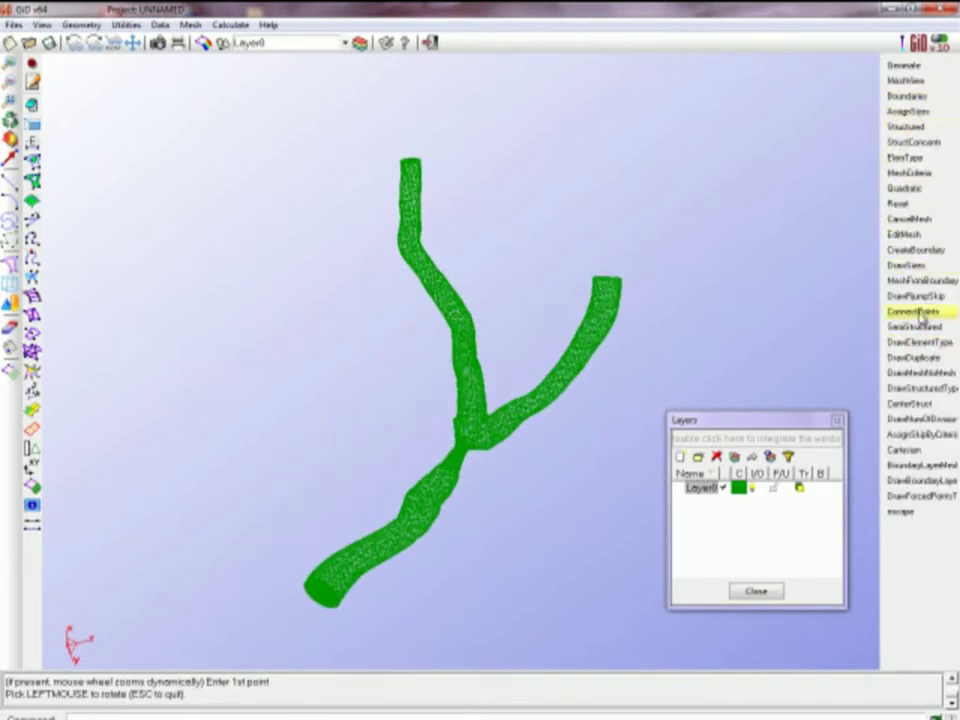
pyautogui.click(919, 281)
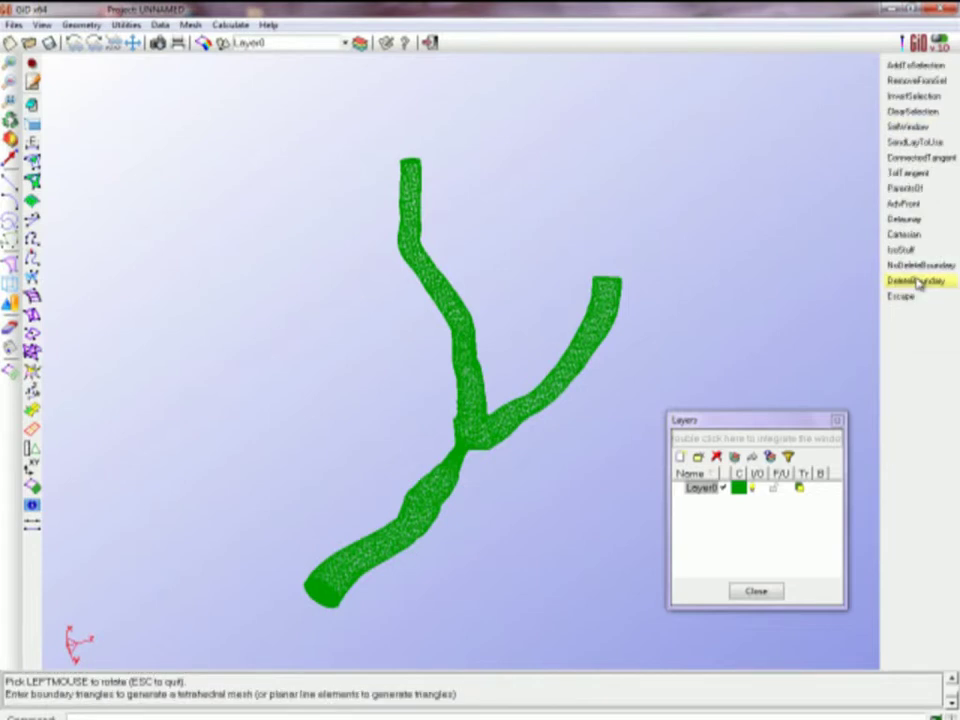
pyautogui.click(904, 250)
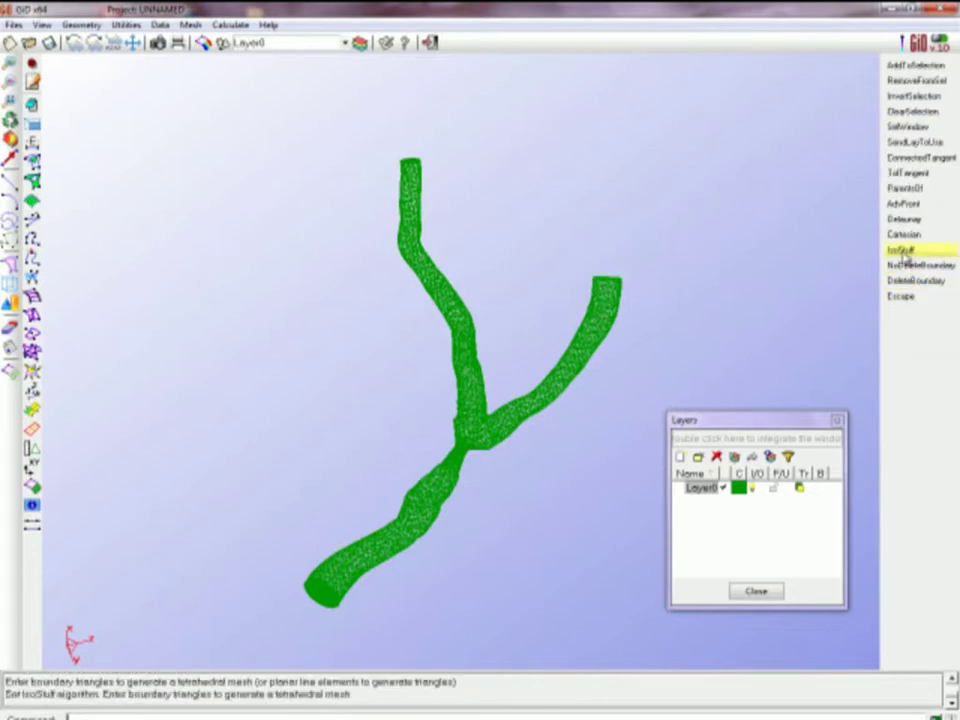
pyautogui.moveTo(752, 114); pyautogui.dragTo(645, 222)
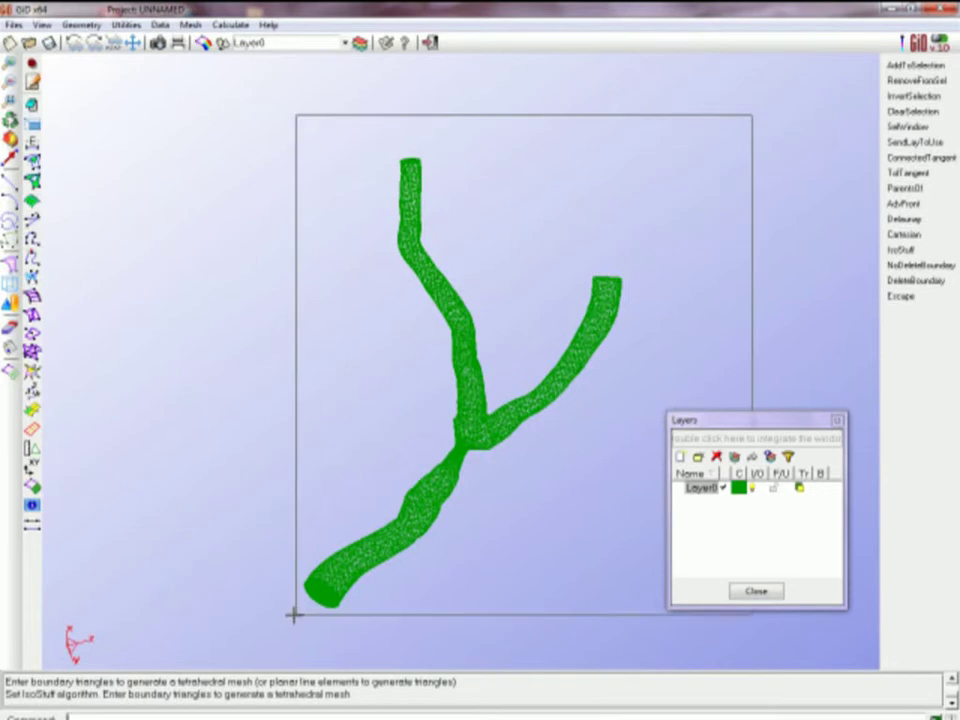
pyautogui.click(243, 637)
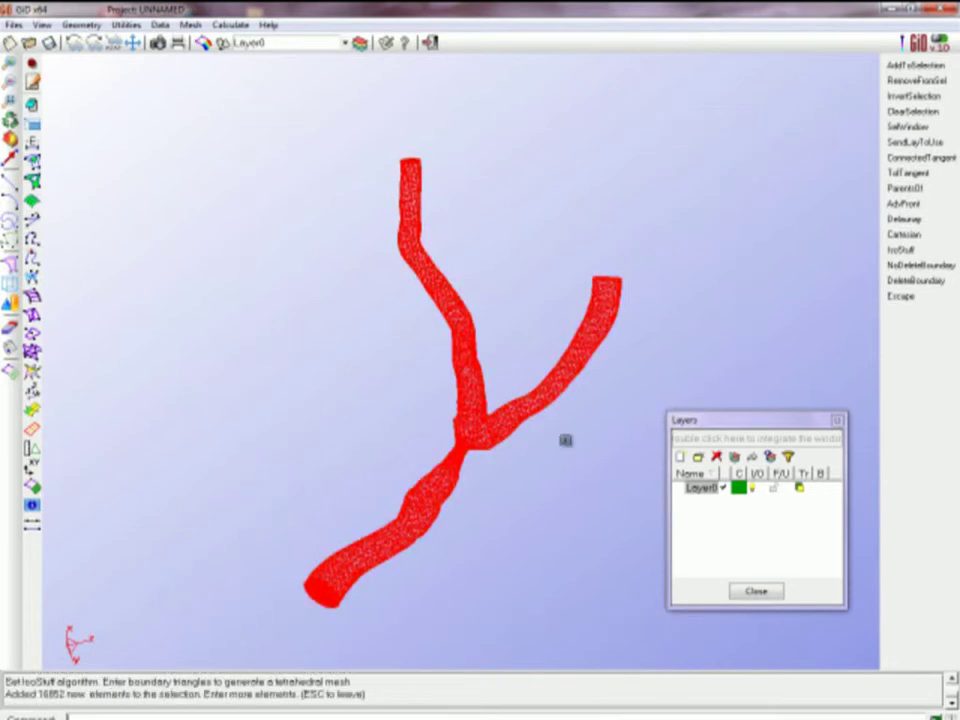
pyautogui.press('Escape')
pyautogui.click(428, 346)
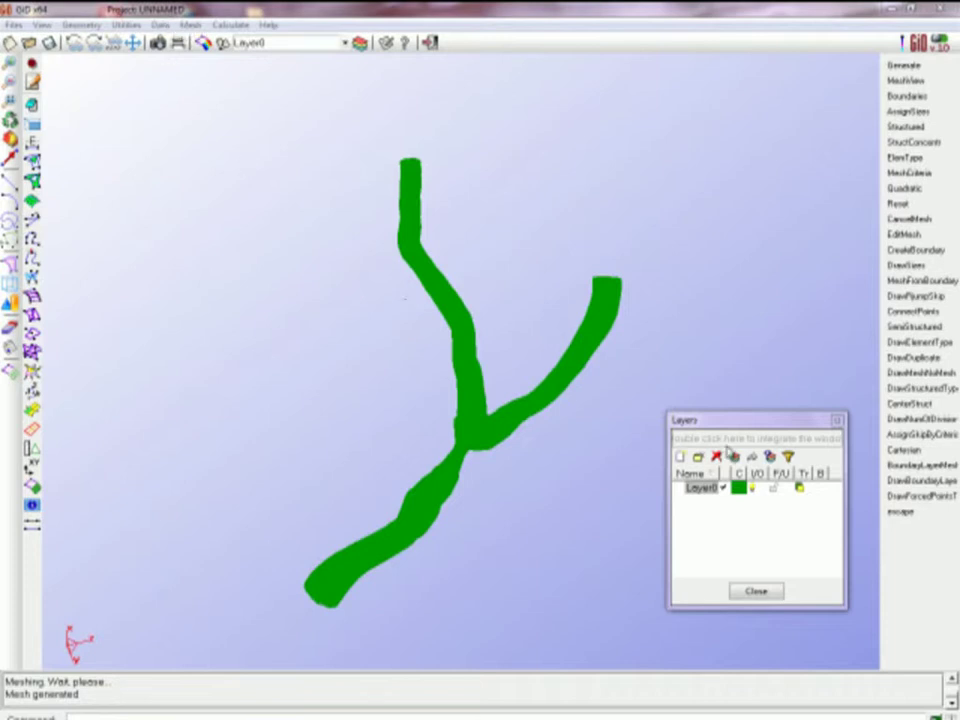
# - Add three new layers and rename Layer0 to Volume
pyautogui.click(682, 457)
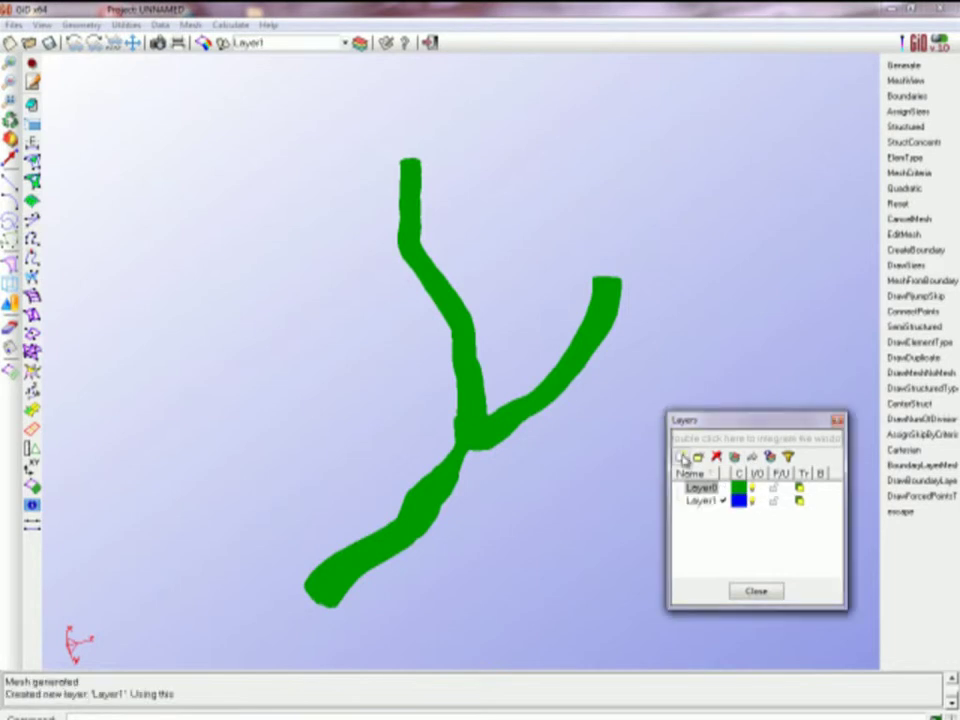
pyautogui.click(682, 457)
pyautogui.click(682, 457)
pyautogui.doubleClick(703, 489)
pyautogui.write('Volume')
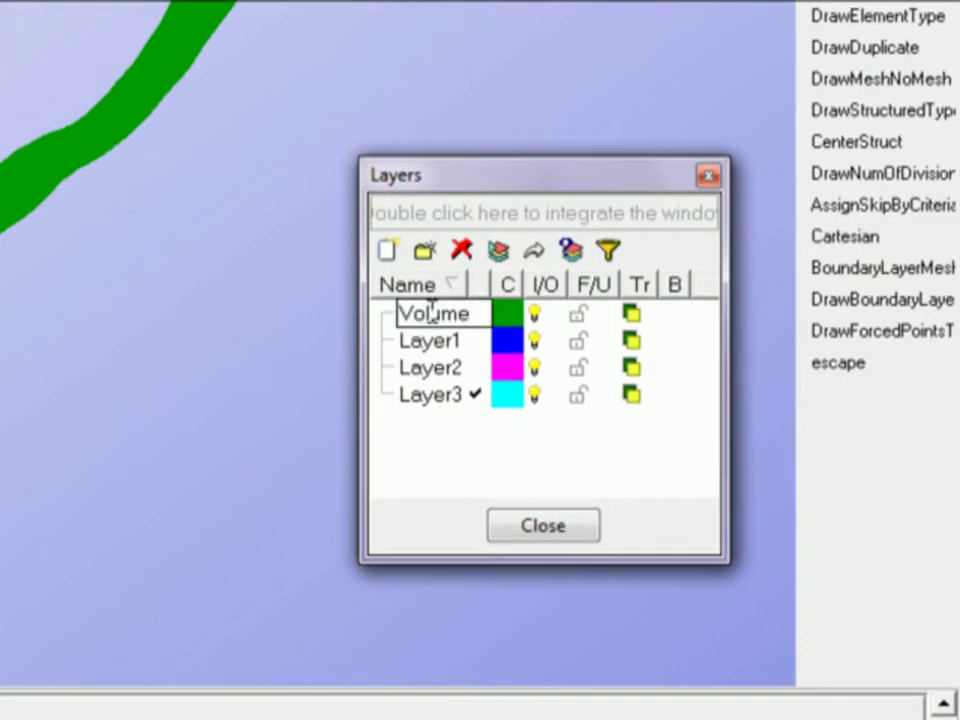
pyautogui.click(433, 343)
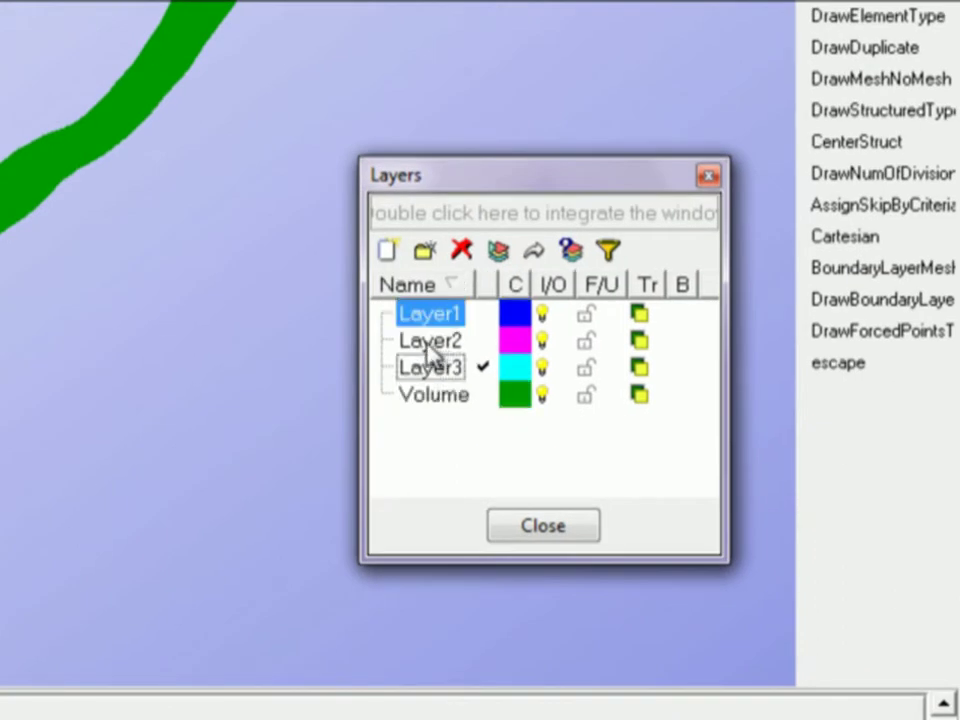
# - Rename Layer1 to Surface, Layer3 to Inlet and Layer2 to Outlet
pyautogui.doubleClick(432, 315)
pyautogui.doubleClick(432, 315)
pyautogui.write('Surface')
pyautogui.click(418, 341)
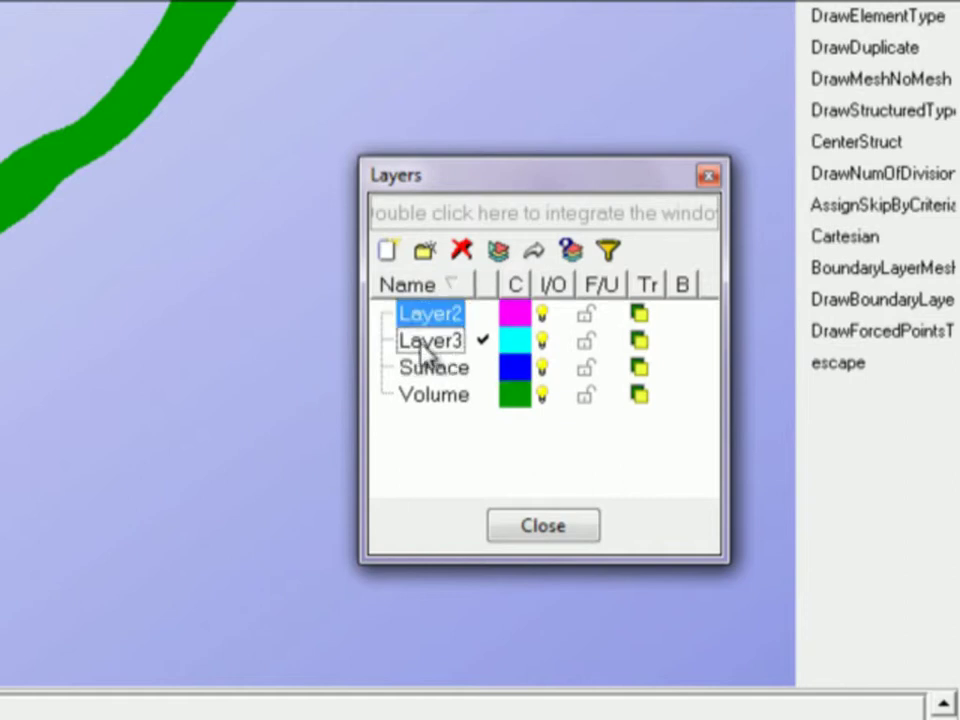
pyautogui.click(430, 341)
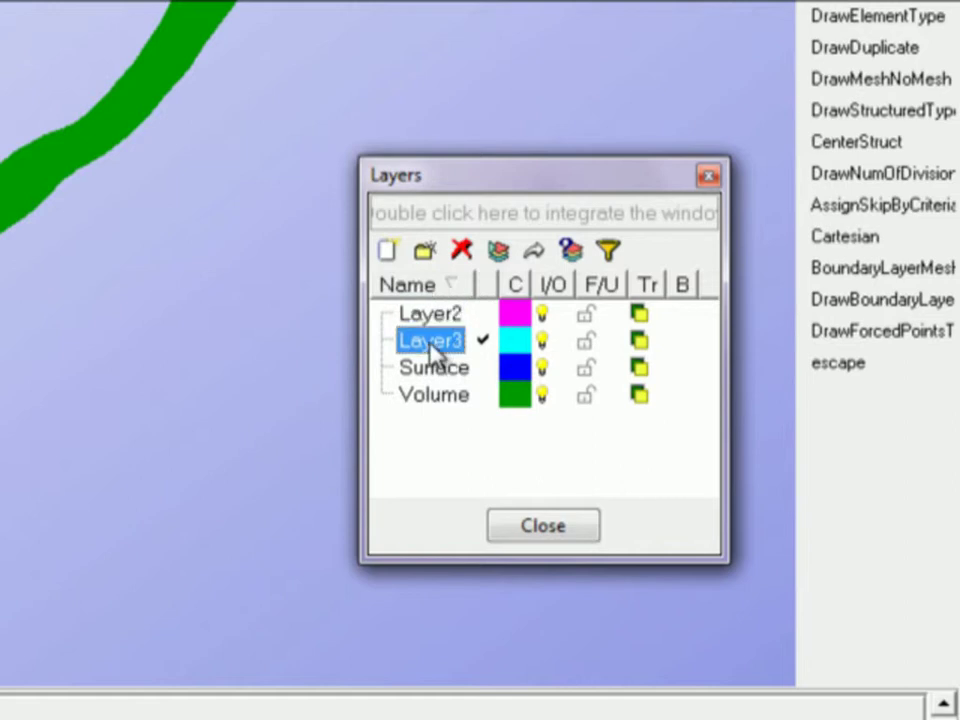
pyautogui.click(430, 343)
pyautogui.write('Inlet')
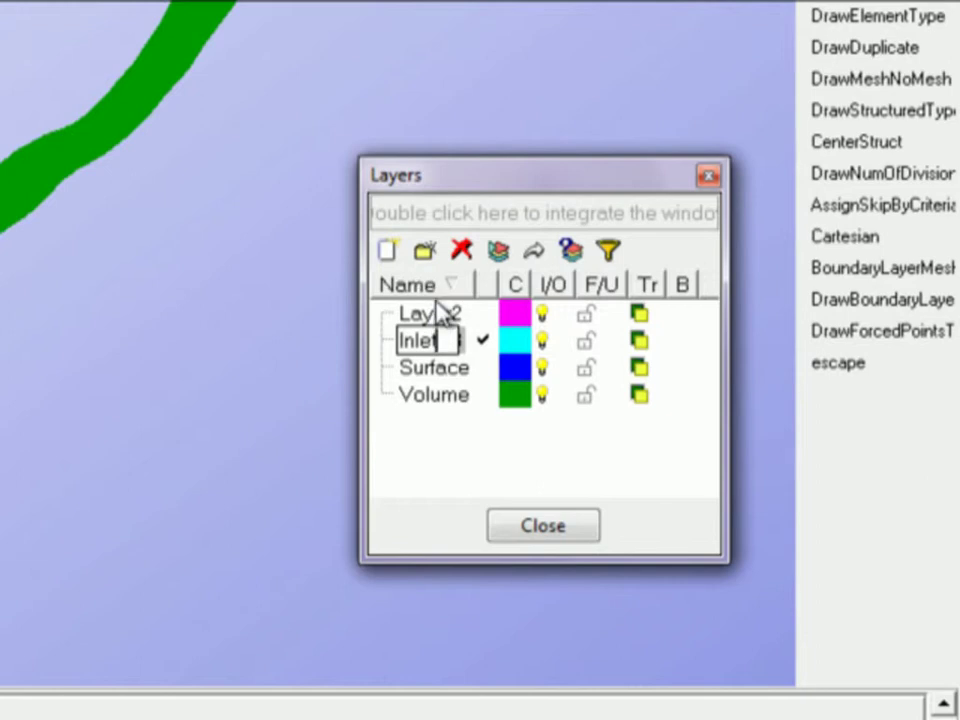
pyautogui.click(440, 314)
pyautogui.click(435, 343)
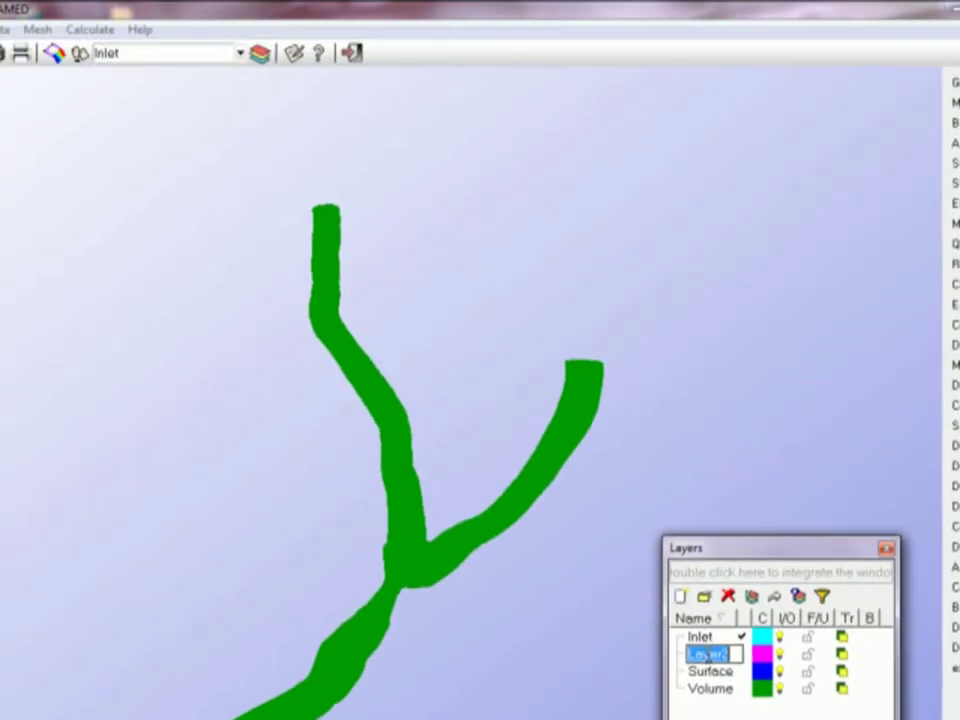
pyautogui.write('Outlet')
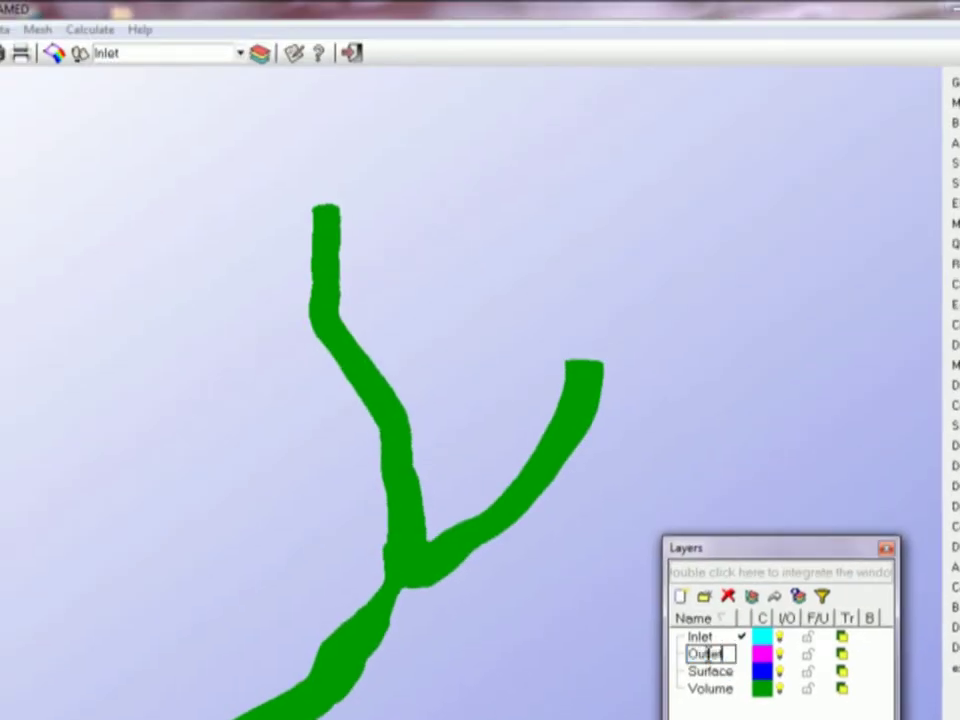
pyautogui.press('Return')
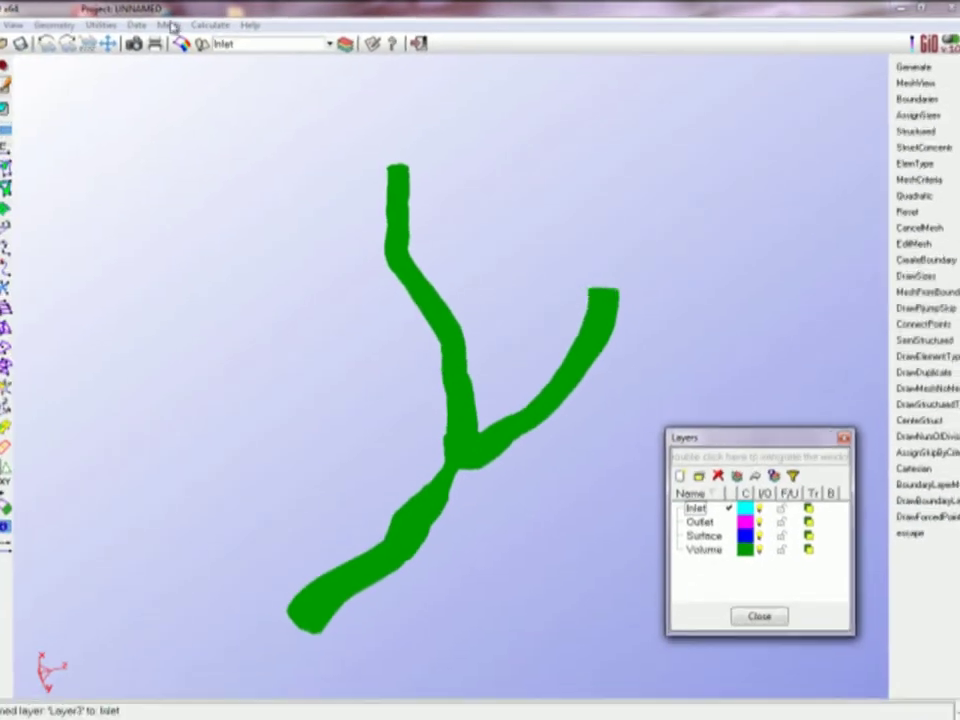
# - Make Surface the layer to use and create a boundary mesh on it
pyautogui.click(732, 512)
pyautogui.click(727, 512)
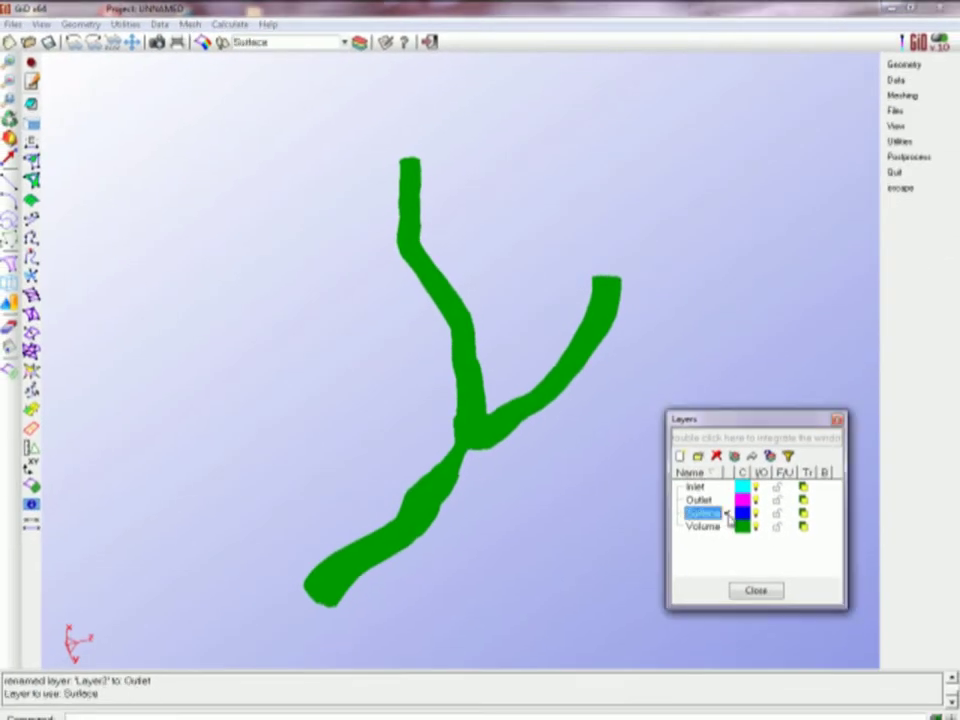
pyautogui.click(190, 23)
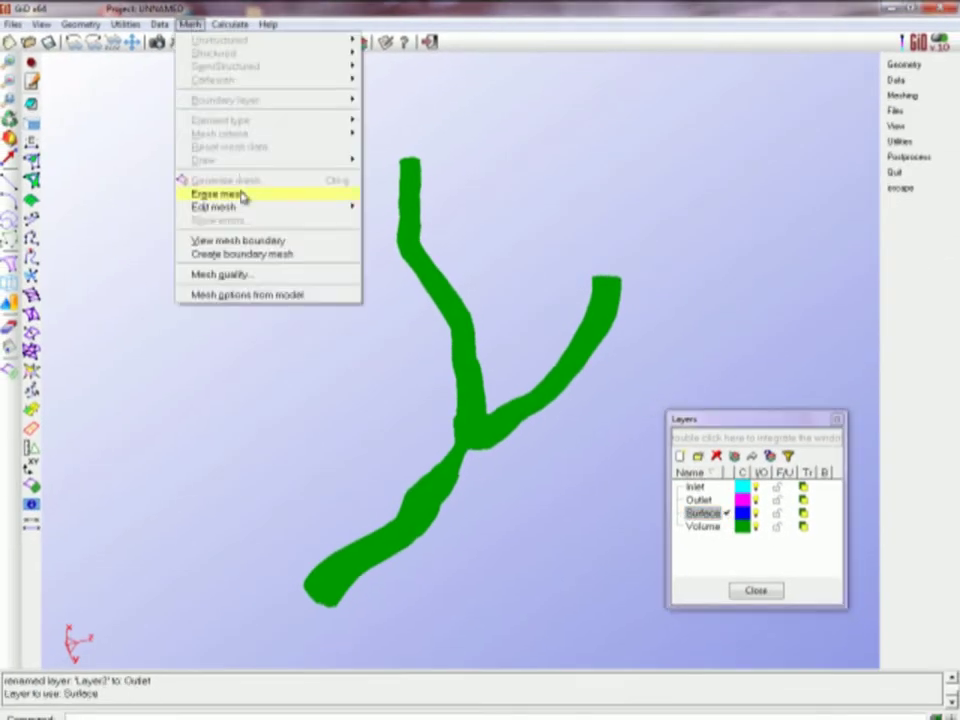
pyautogui.click(249, 255)
pyautogui.click(428, 368)
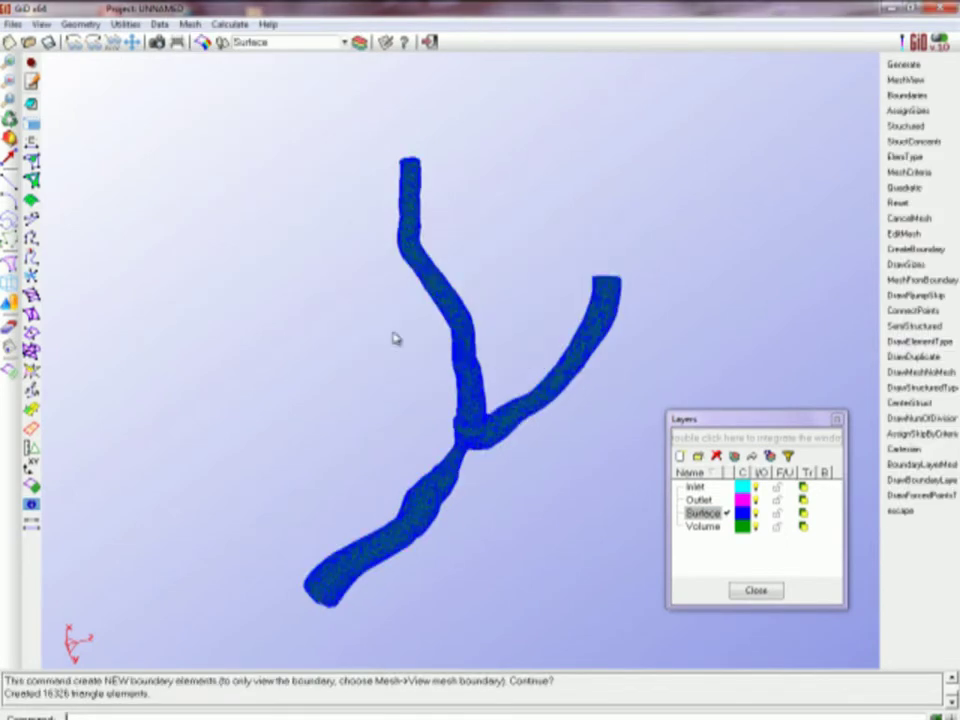
# - Zoom in on the top branch end, then zoom back out
pyautogui.click(9, 63)
pyautogui.click(360, 137)
pyautogui.click(456, 200)
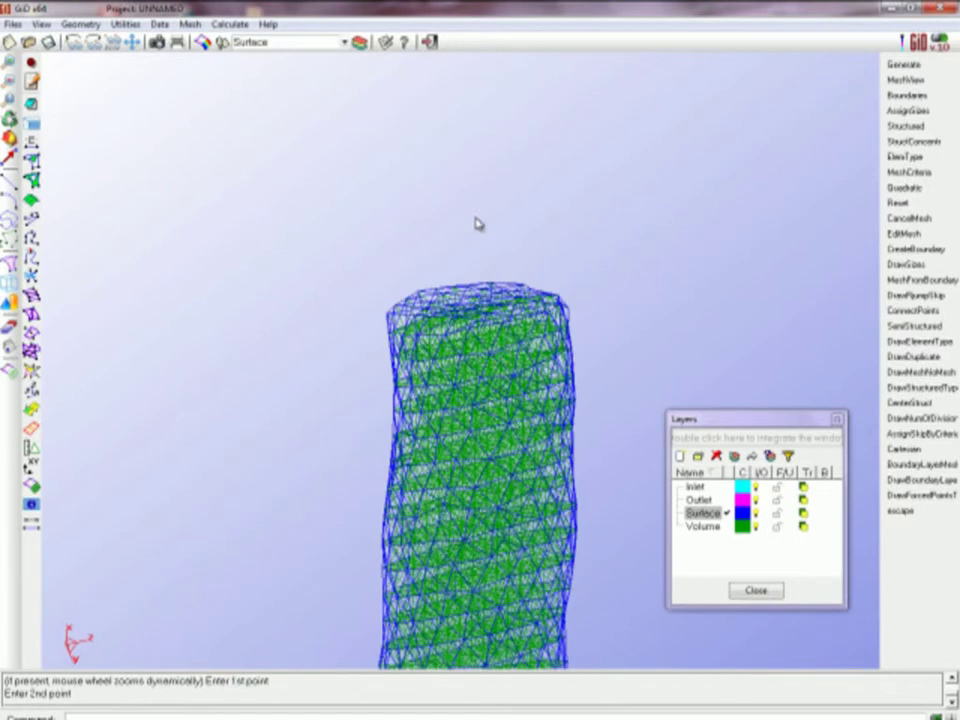
pyautogui.click(23, 122)
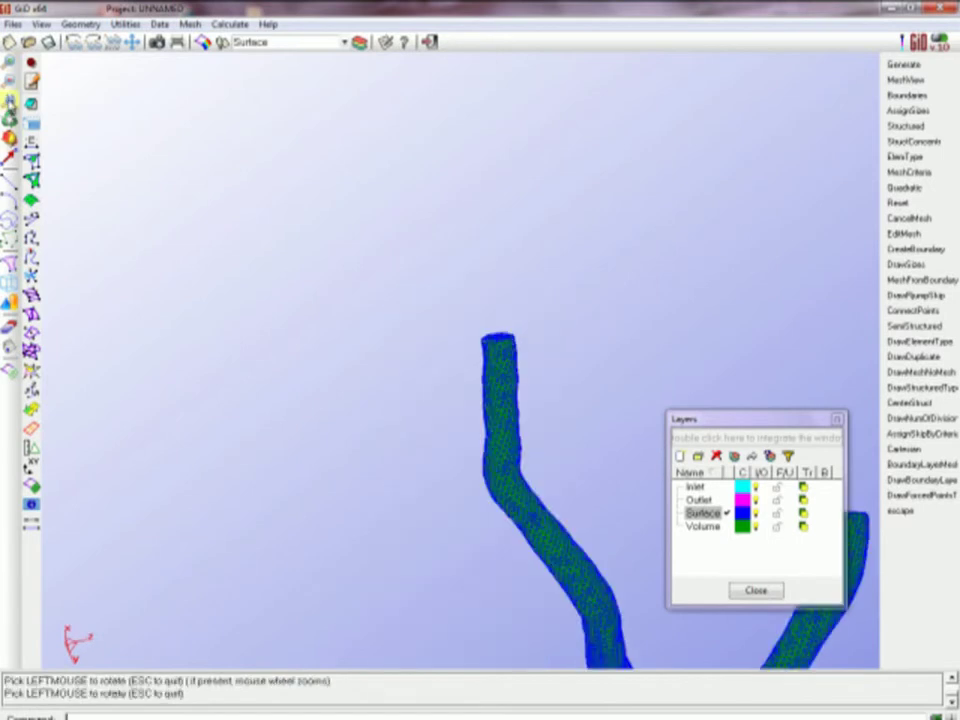
pyautogui.click(9, 83)
# - Switch to flat shading, zoom onto the vessel's upper end, and toggle the Surface layer off and on
pyautogui.rightClick(471, 246)
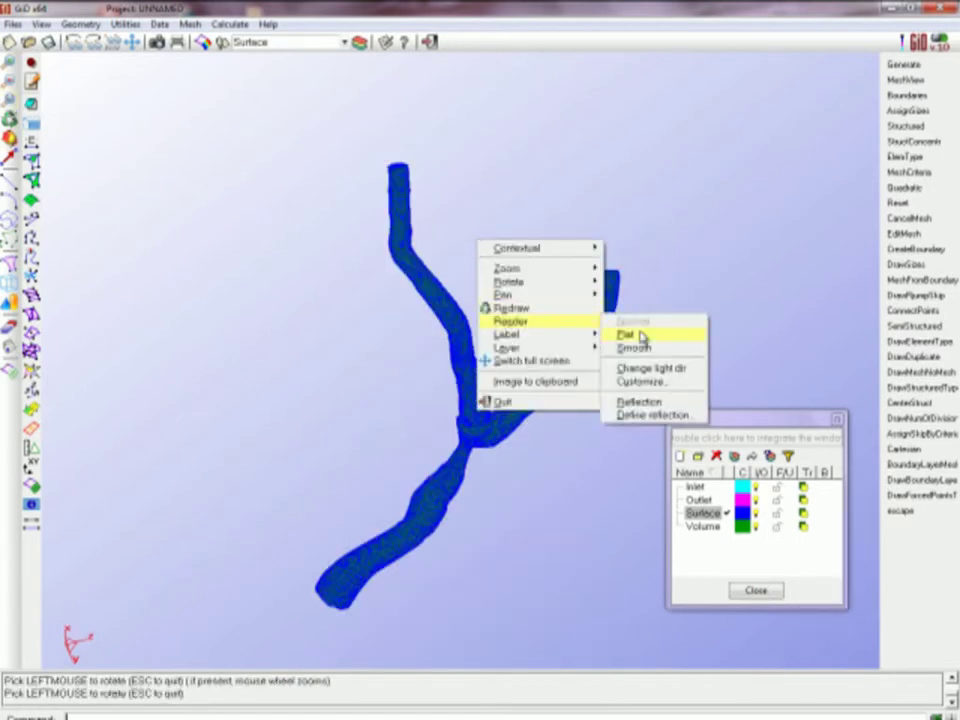
pyautogui.click(641, 336)
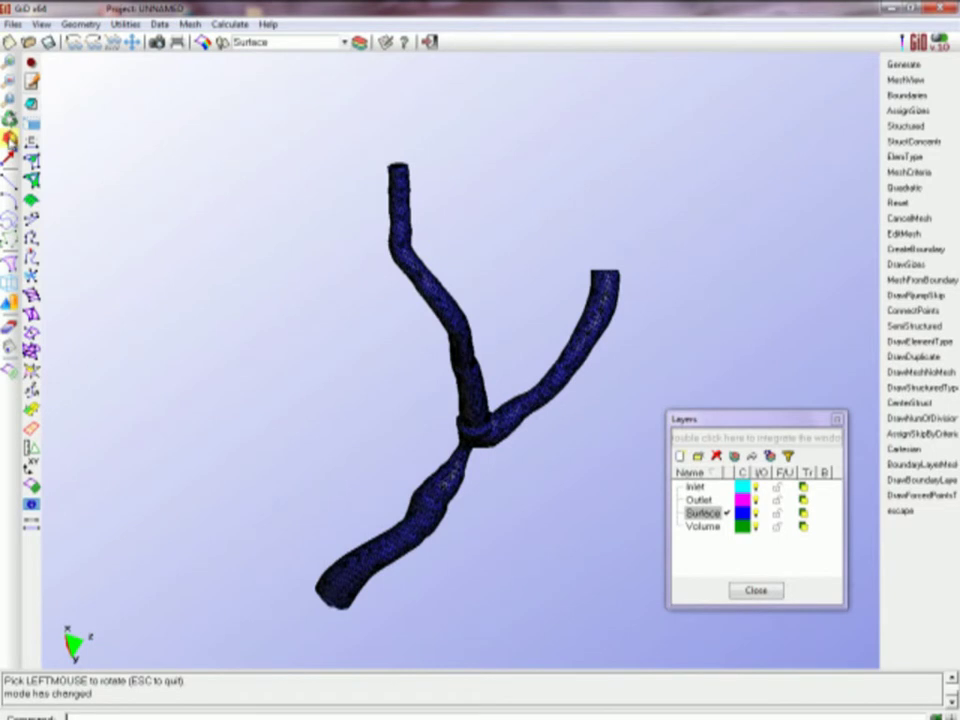
pyautogui.click(10, 104)
pyautogui.moveTo(316, 202)
pyautogui.mouseDown()
pyautogui.moveTo(328, 285)
pyautogui.moveTo(370, 325)
pyautogui.mouseUp()
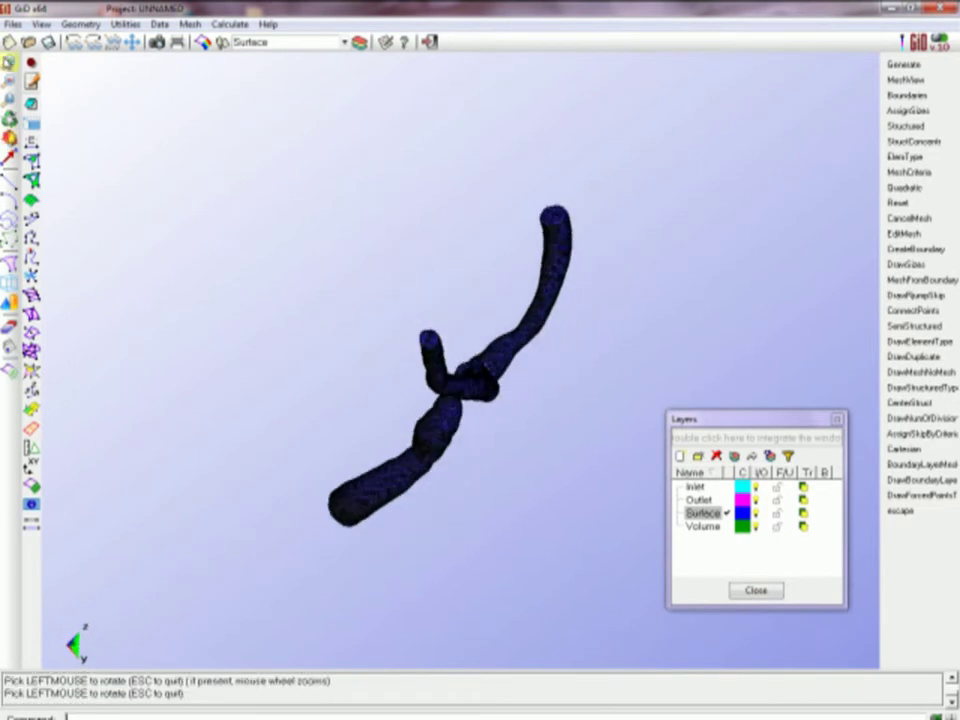
pyautogui.click(478, 161)
pyautogui.click(602, 290)
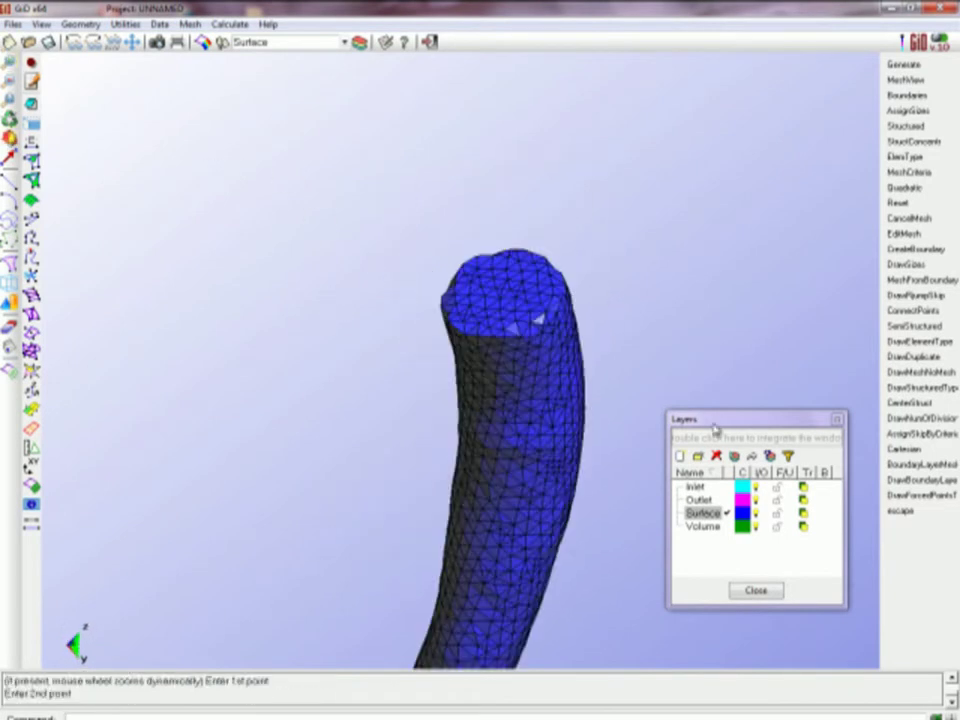
pyautogui.click(756, 514)
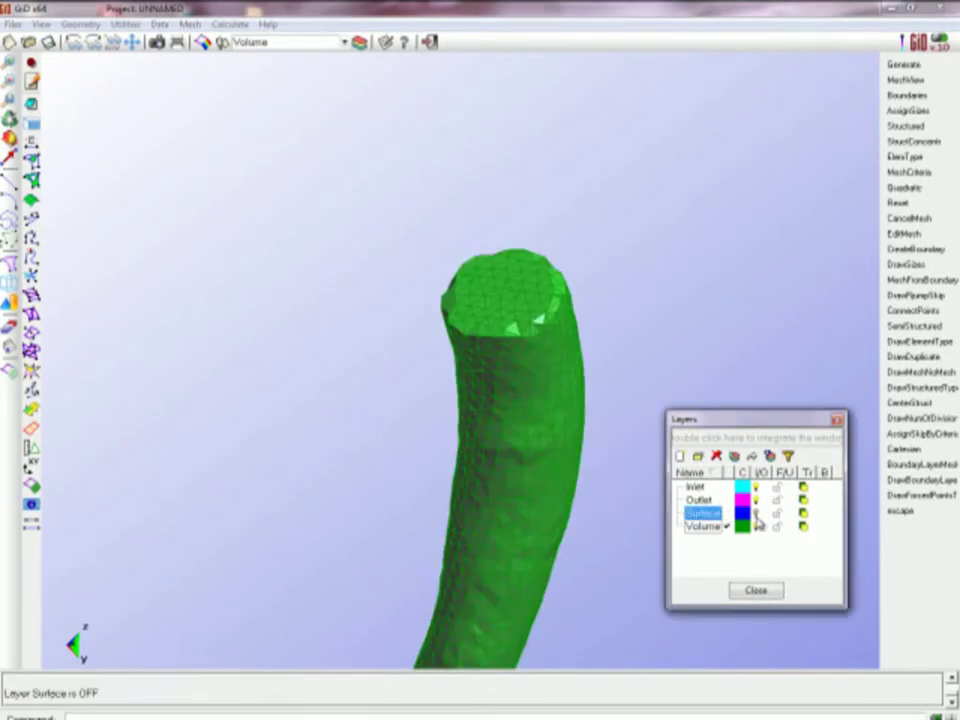
pyautogui.click(756, 514)
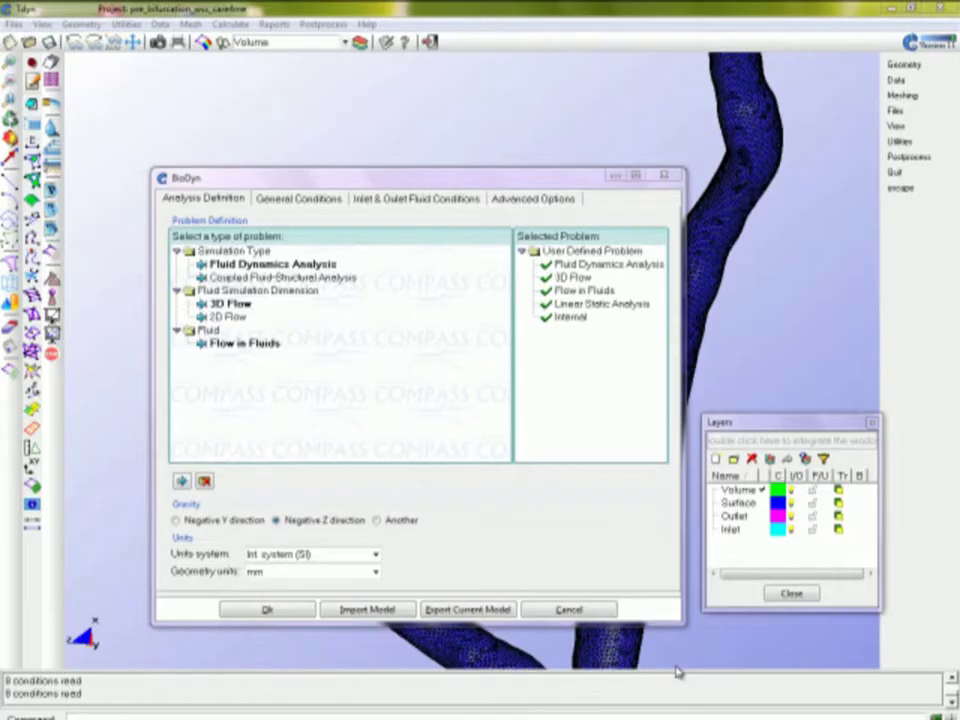
# - Review the BioDyn blood data, then the inlet and outlet conditions with 0.7 m/s peak velocity
pyautogui.click(298, 199)
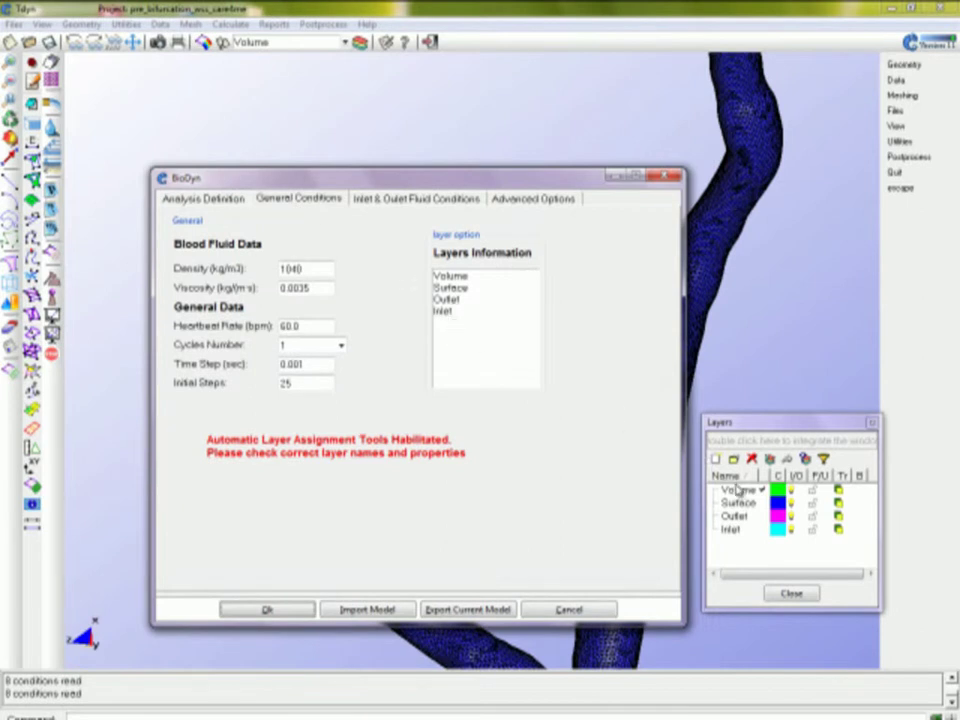
pyautogui.click(413, 200)
pyautogui.click(391, 288)
# - Apply a Pulse velocity profile to Inlet and a Pulse pressure profile to Outlet
pyautogui.click(388, 327)
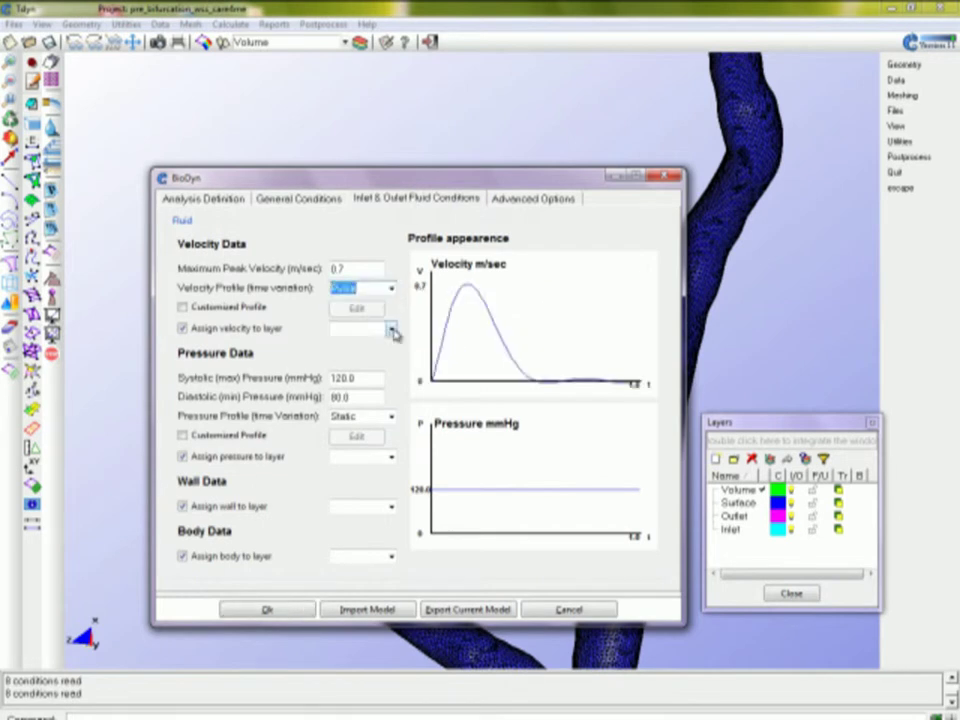
pyautogui.click(392, 330)
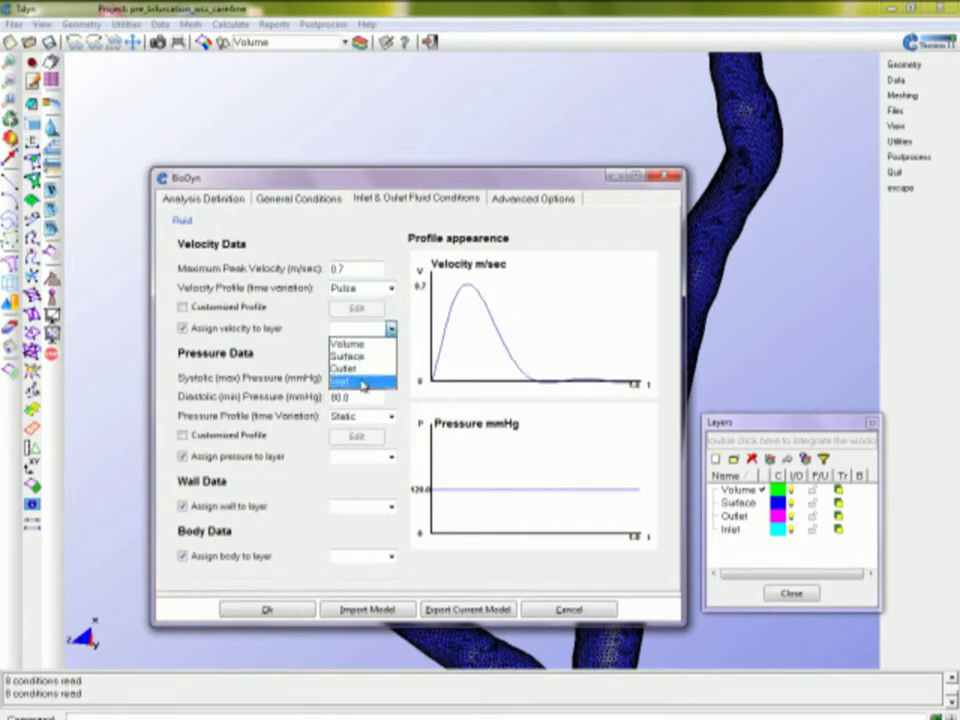
pyautogui.click(363, 384)
pyautogui.click(391, 416)
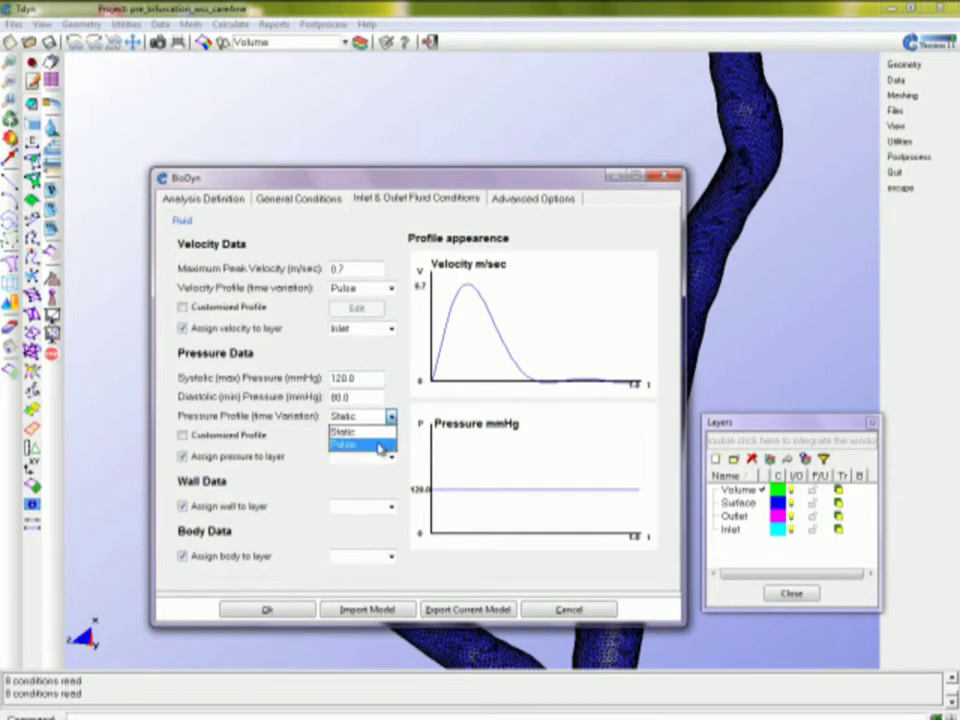
pyautogui.click(380, 446)
pyautogui.click(391, 456)
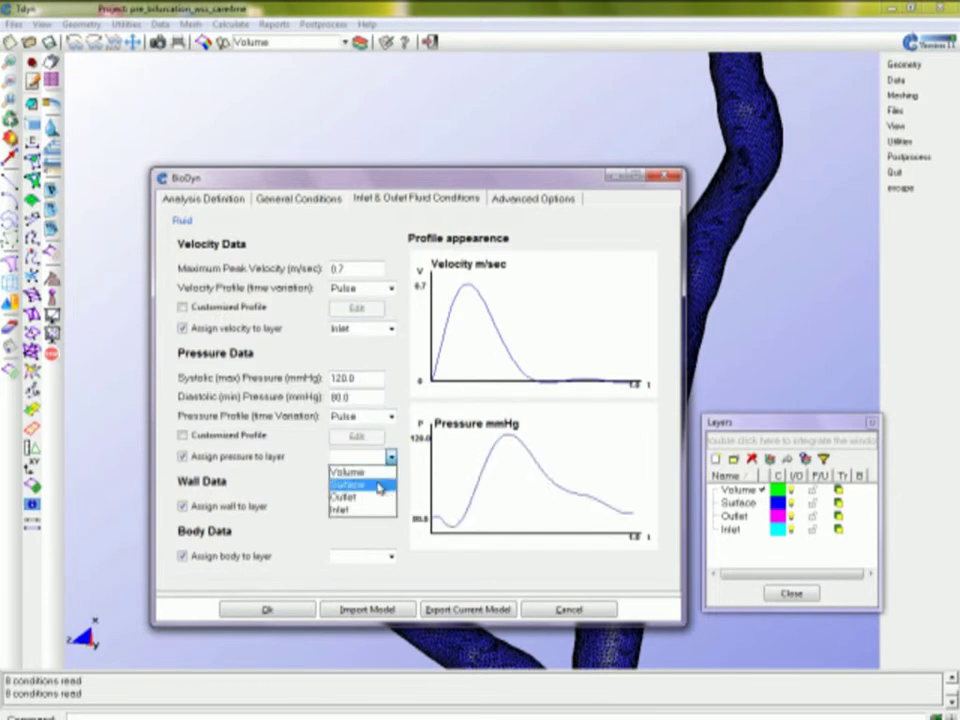
pyautogui.click(375, 497)
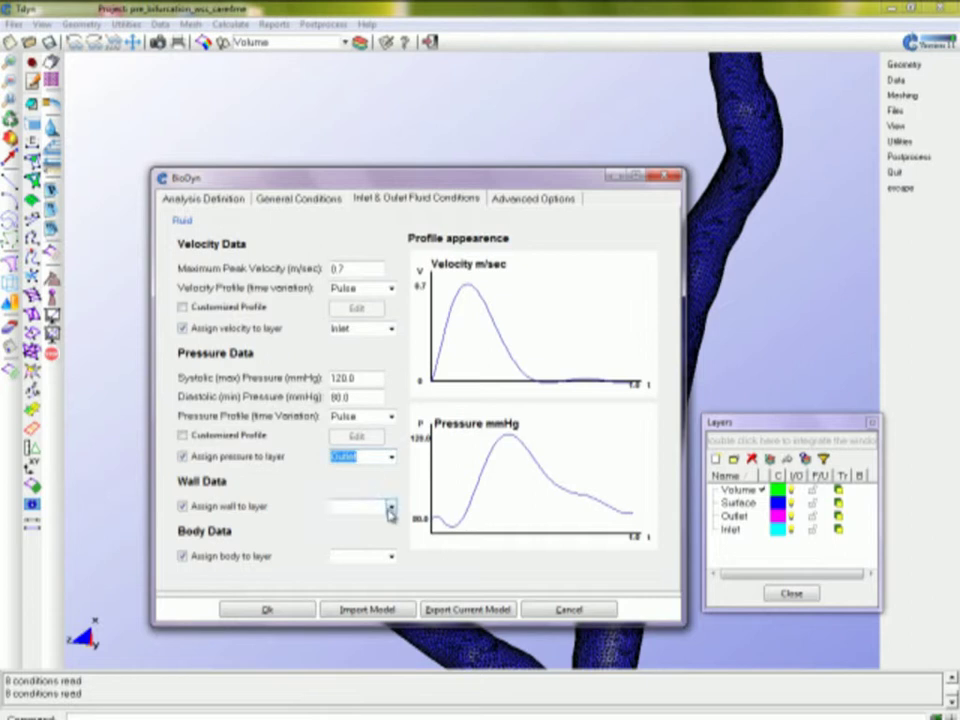
# - Assign the wall to the Surface layer and the body to the Volume layer
pyautogui.click(391, 507)
pyautogui.click(388, 535)
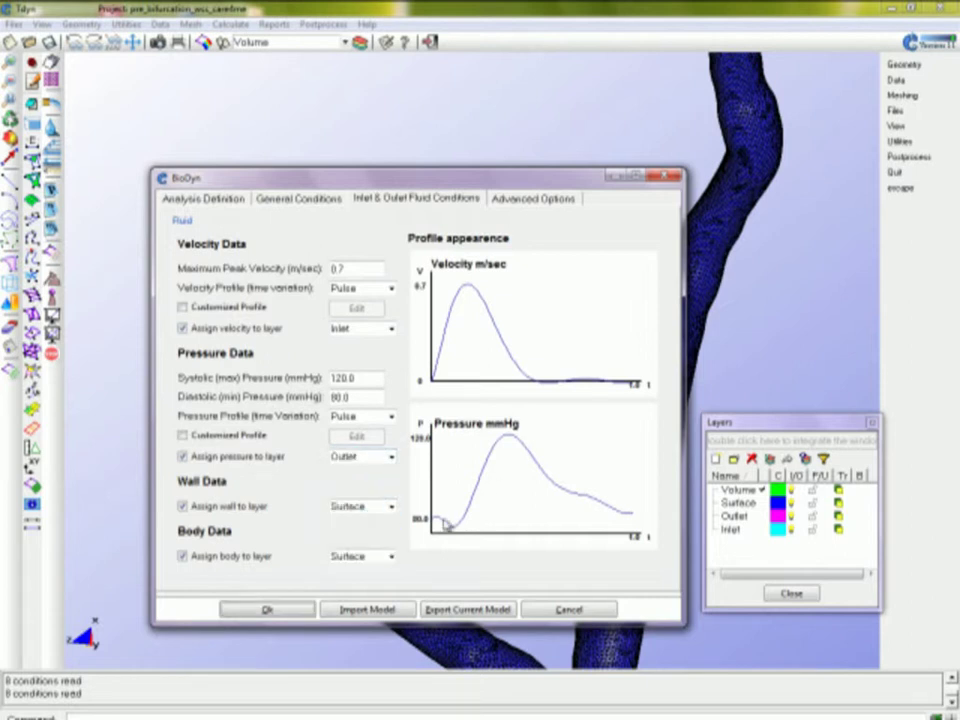
pyautogui.click(391, 556)
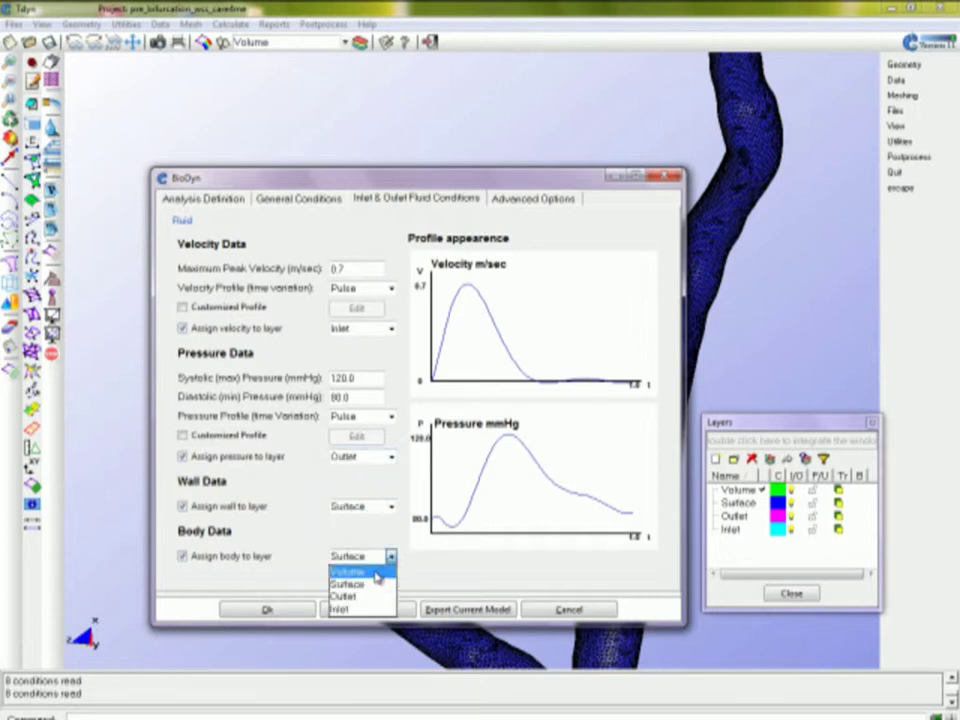
pyautogui.click(377, 573)
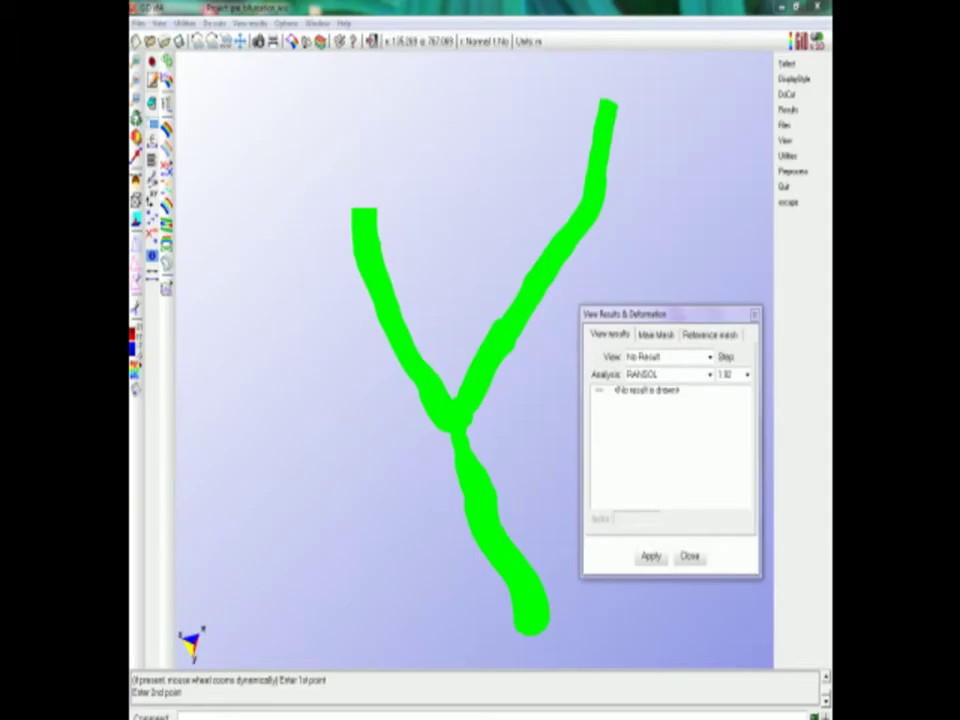
# - Show Pressure (Pa) results as a Contour Fill on the vessel
pyautogui.click(710, 356)
pyautogui.click(655, 396)
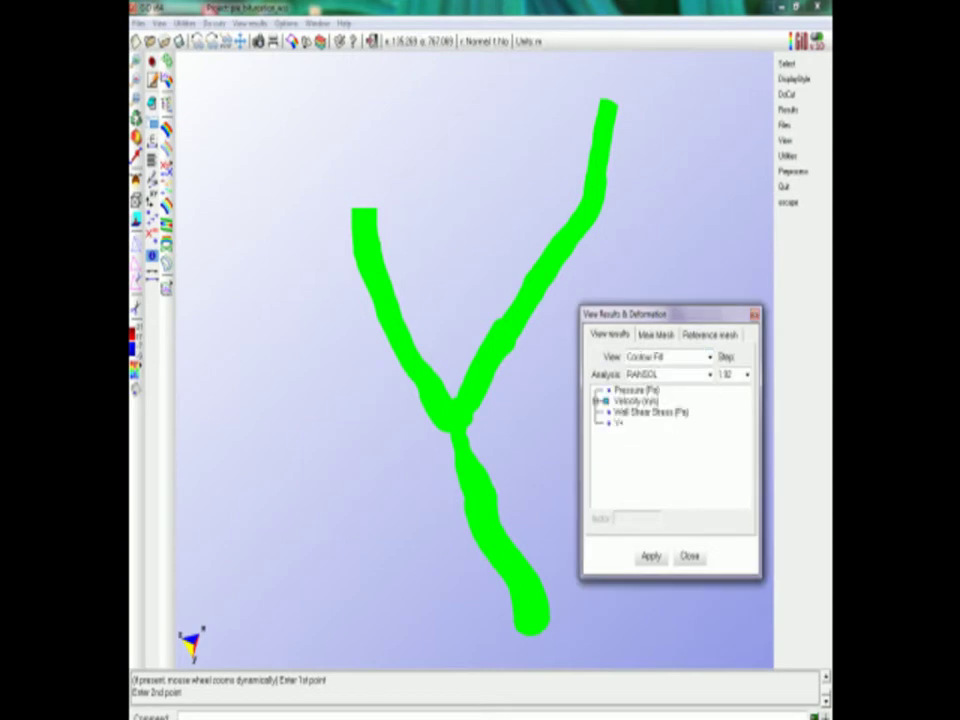
pyautogui.click(636, 389)
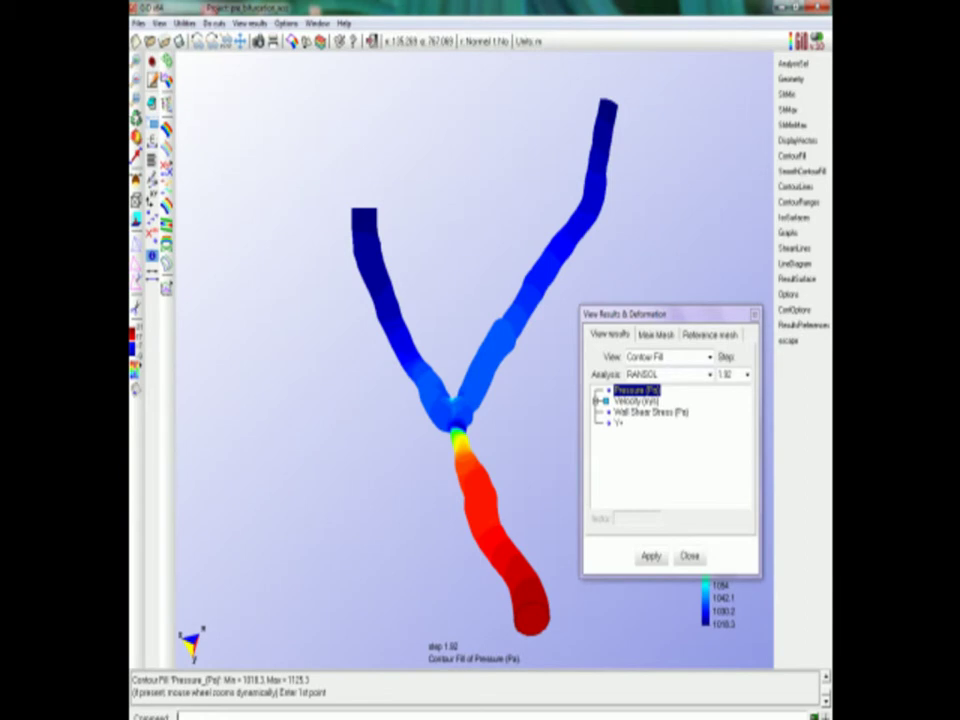
# - Zoom and rotate to inspect the bifurcation, then frame the whole Y-shaped vessel
pyautogui.click(396, 369)
pyautogui.click(480, 450)
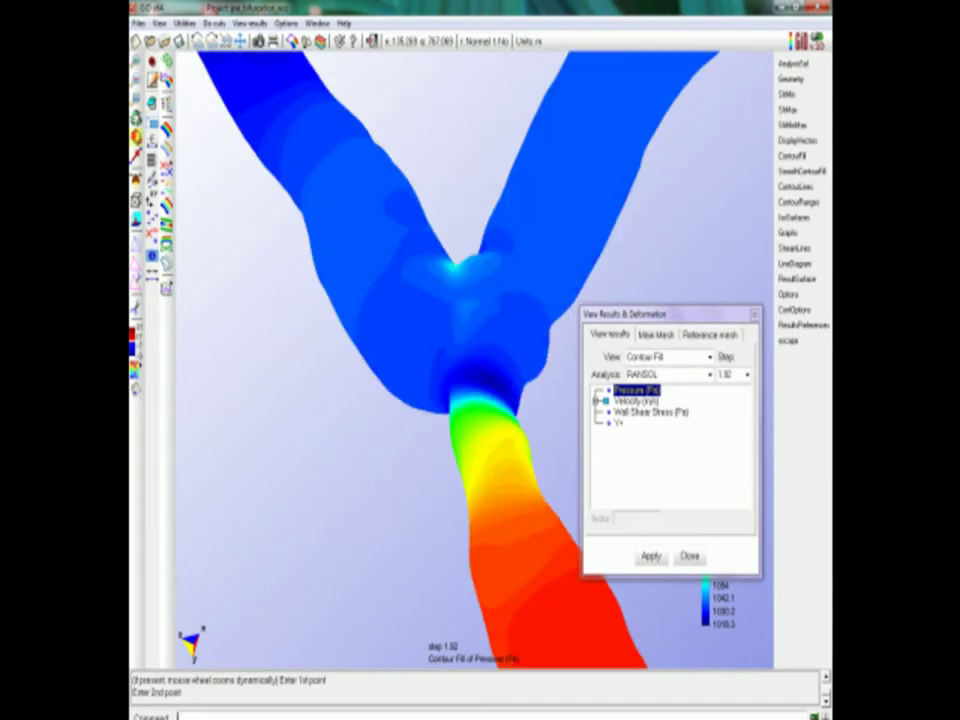
pyautogui.moveTo(450, 300)
pyautogui.mouseDown()
pyautogui.moveTo(550, 380)
pyautogui.moveTo(560, 440)
pyautogui.mouseUp()
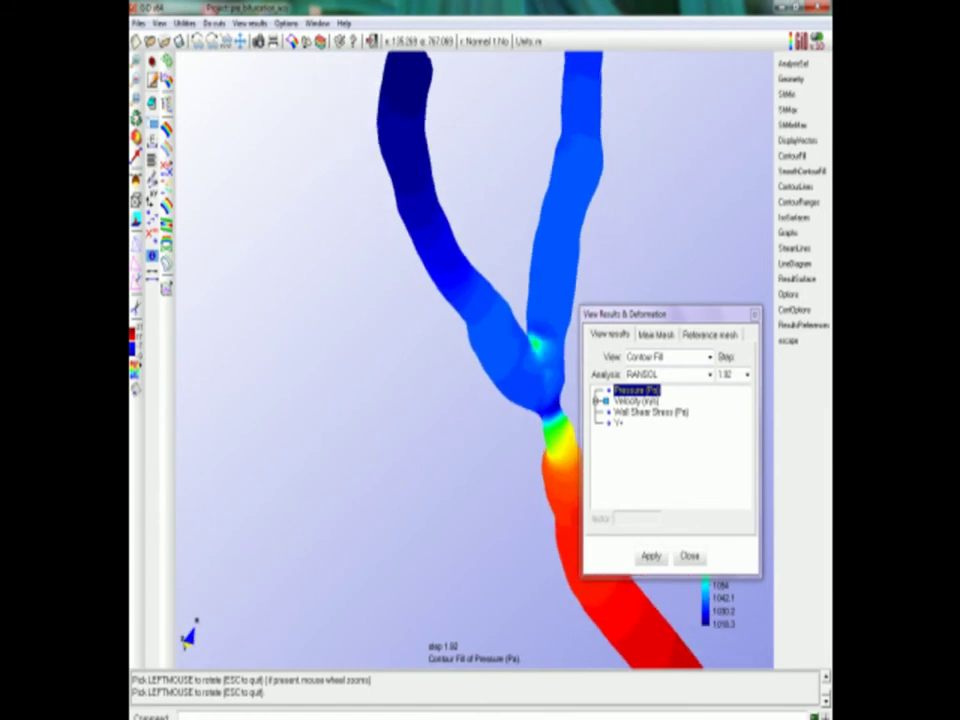
pyautogui.press('Escape')
pyautogui.scroll(-3, 540, 360)
pyautogui.moveTo(480, 380); pyautogui.dragTo(550, 380)
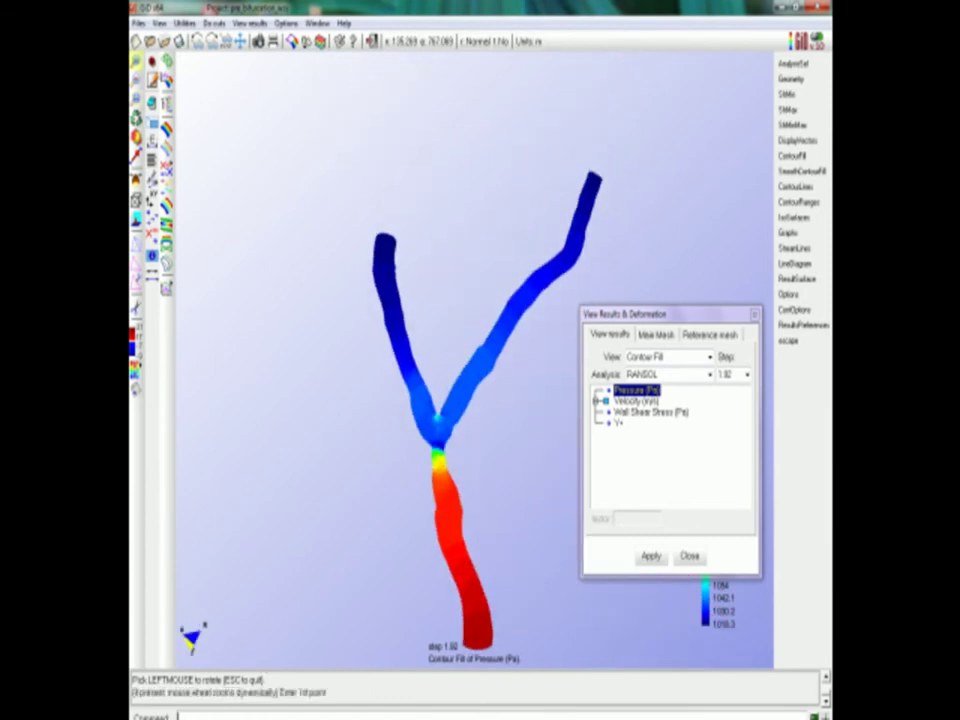
pyautogui.click(306, 148)
pyautogui.click(540, 540)
# - Move the View Results dialog to uncover the pressure legend and switch to step 1.64
pyautogui.click(746, 374)
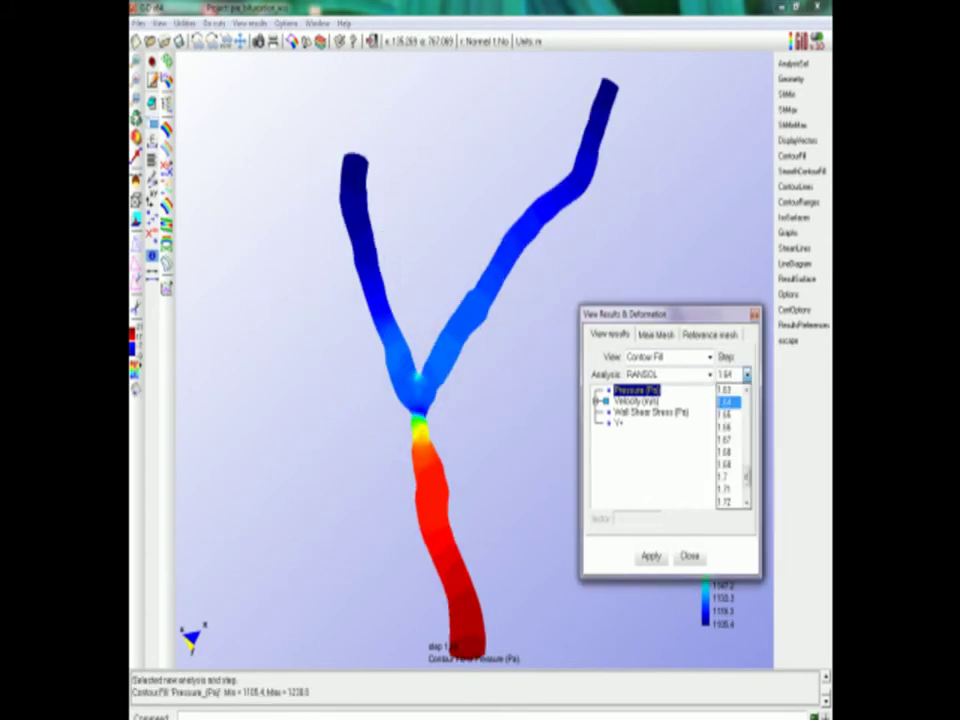
pyautogui.click(725, 400)
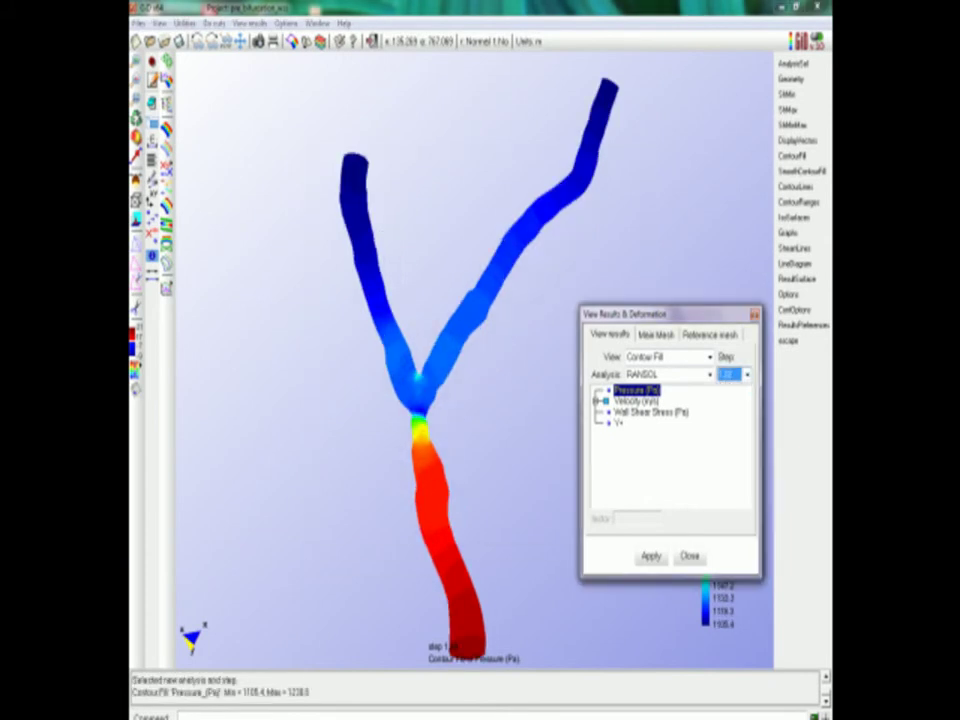
pyautogui.moveTo(630, 313); pyautogui.dragTo(638, 200)
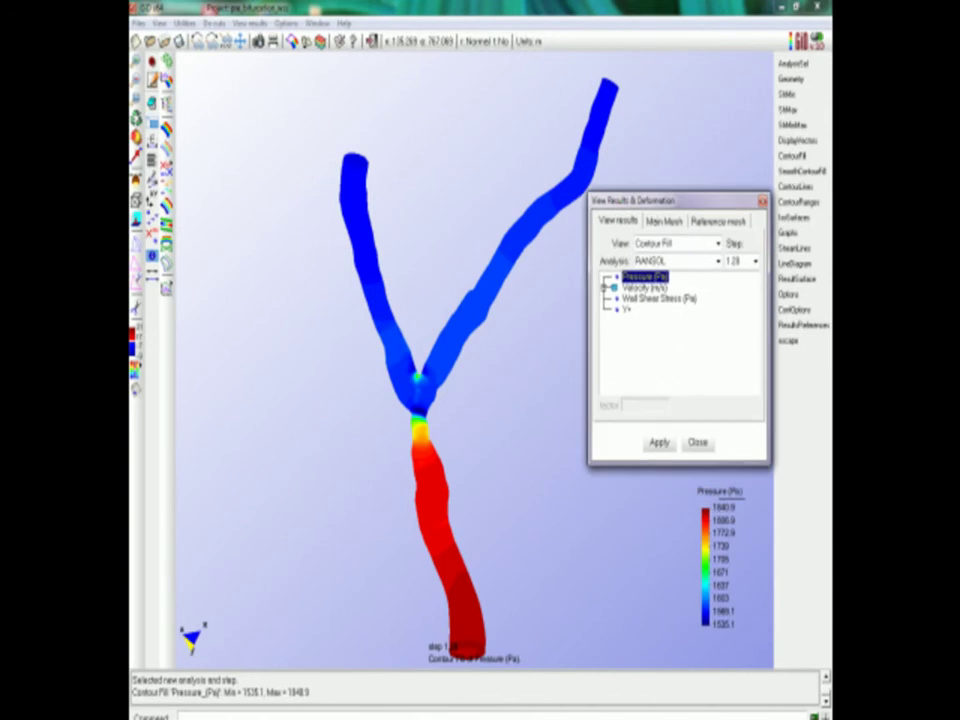
pyautogui.click(755, 261)
pyautogui.click(738, 390)
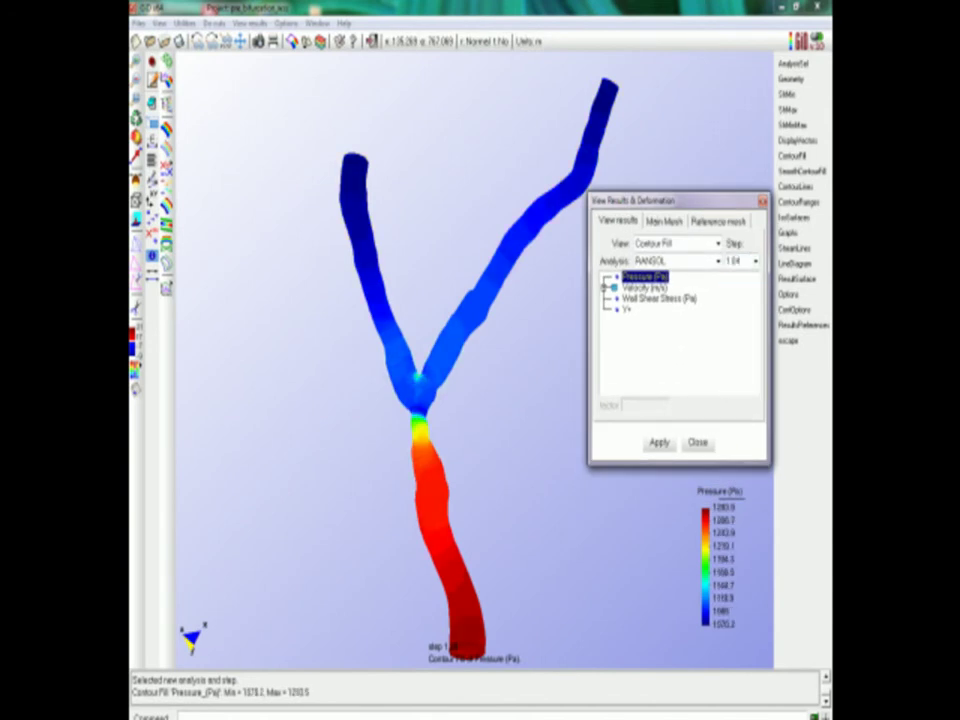
# - Open the Animate panel, move and narrow it, and display Wall Shear Stress (Pa) contours
pyautogui.click(316, 22)
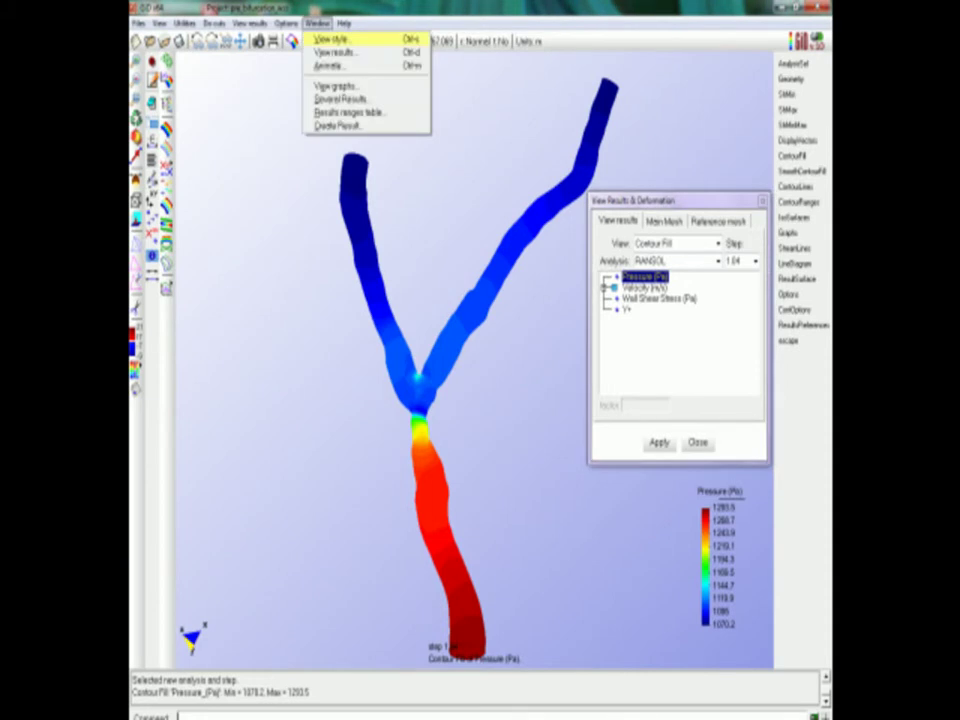
pyautogui.click(330, 65)
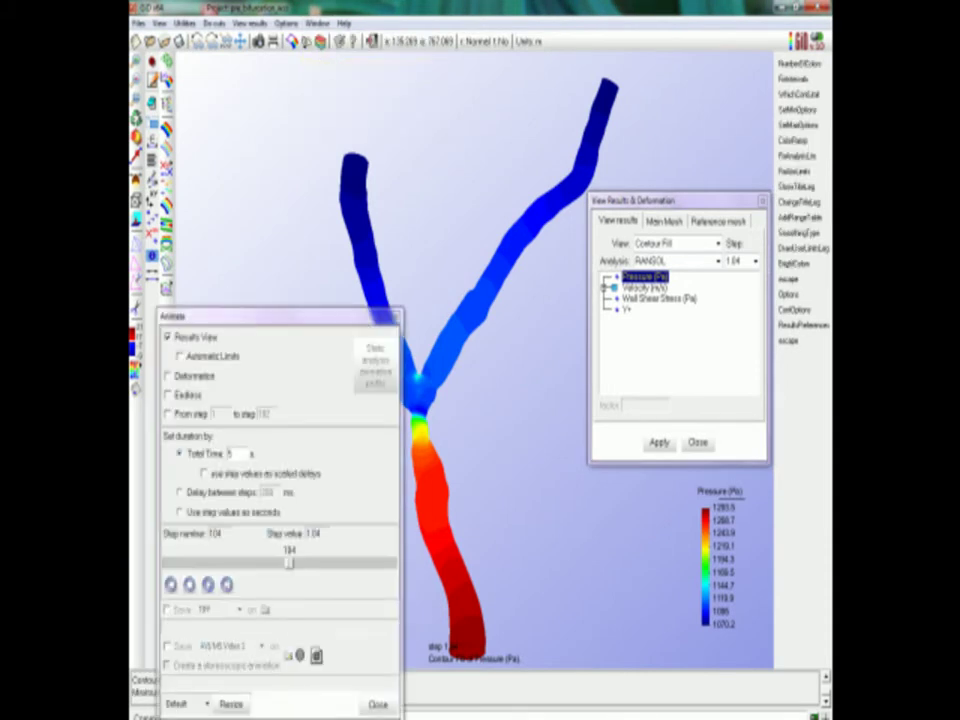
pyautogui.moveTo(240, 336); pyautogui.dragTo(231, 186)
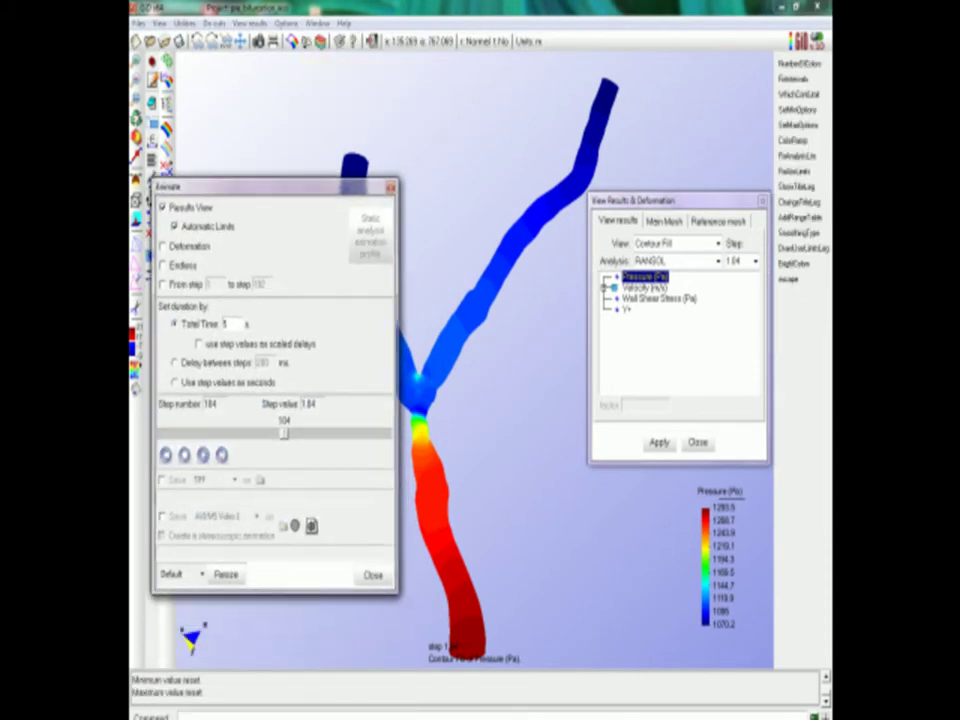
pyautogui.moveTo(397, 183); pyautogui.dragTo(318, 166)
pyautogui.click(658, 298)
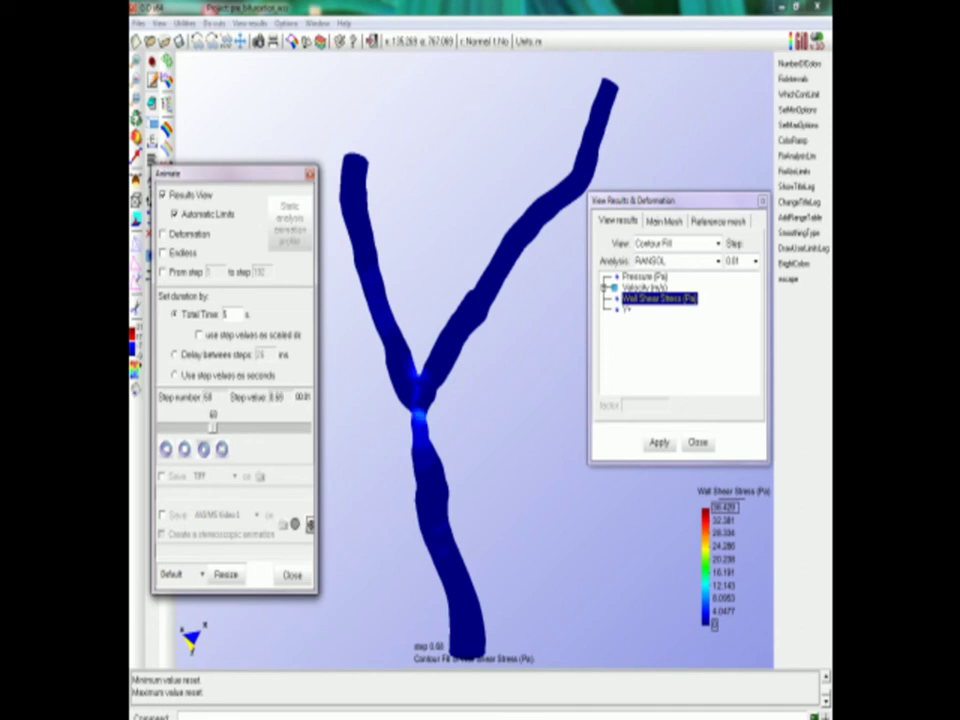
# - Rotate the Y-shaped vessel, zoom-window onto the bifurcation junction, and select Total Time for editing
pyautogui.click(138, 337)
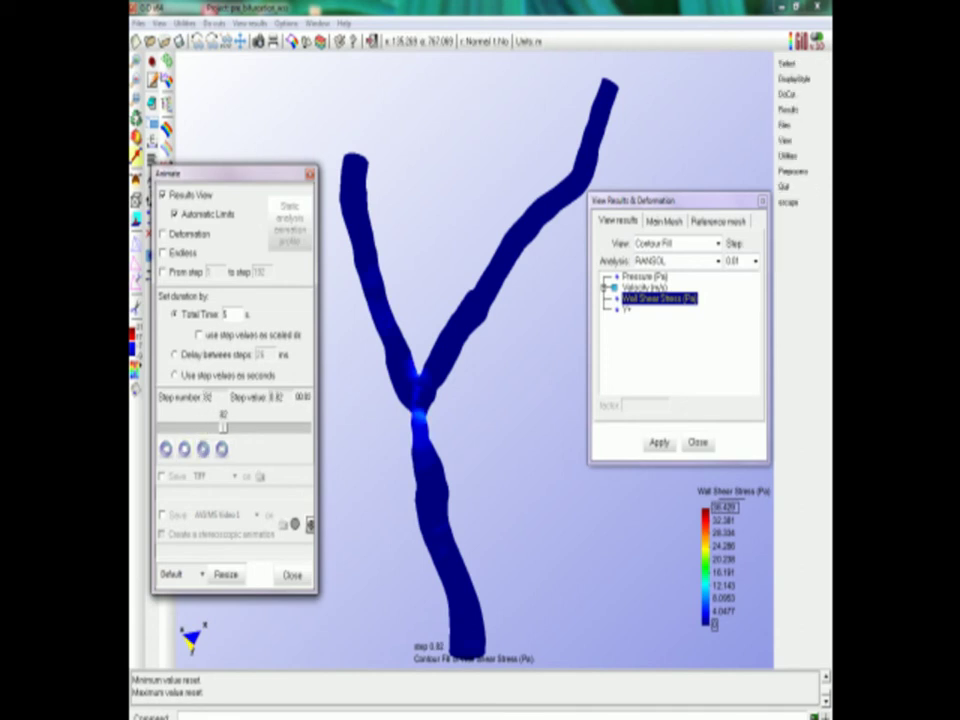
pyautogui.moveTo(450, 400); pyautogui.dragTo(520, 382)
pyautogui.press('Escape')
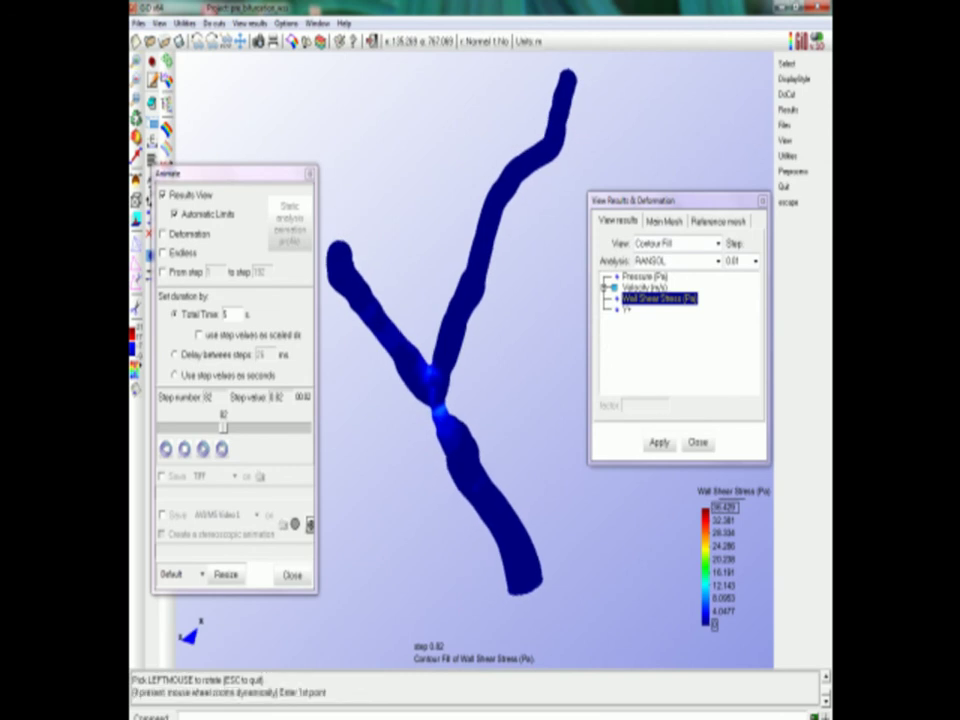
pyautogui.click(355, 285)
pyautogui.click(499, 435)
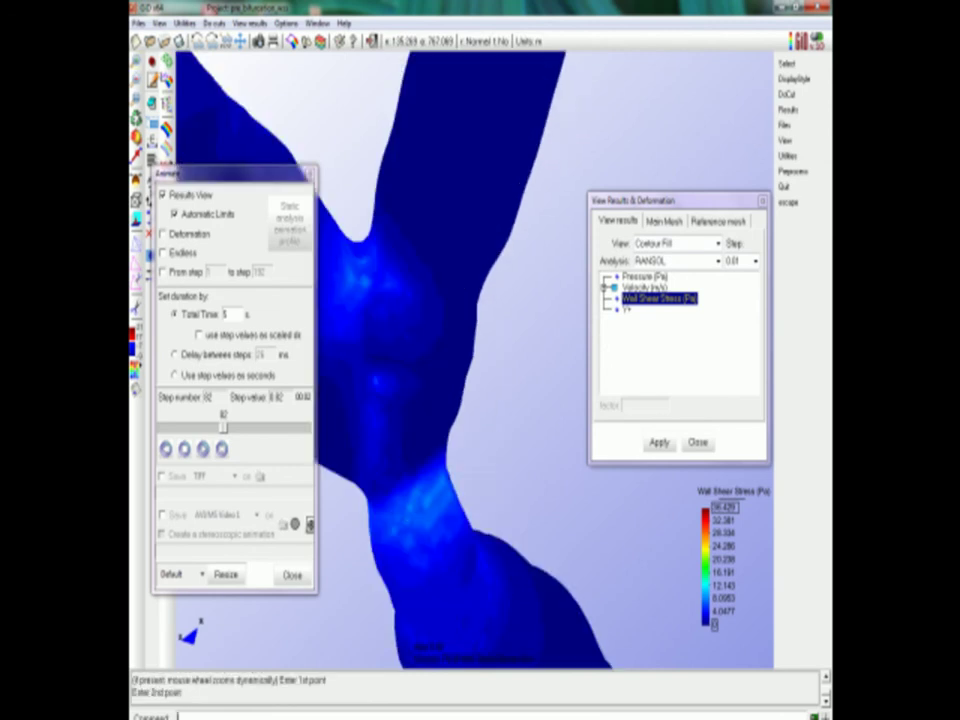
pyautogui.doubleClick(226, 314)
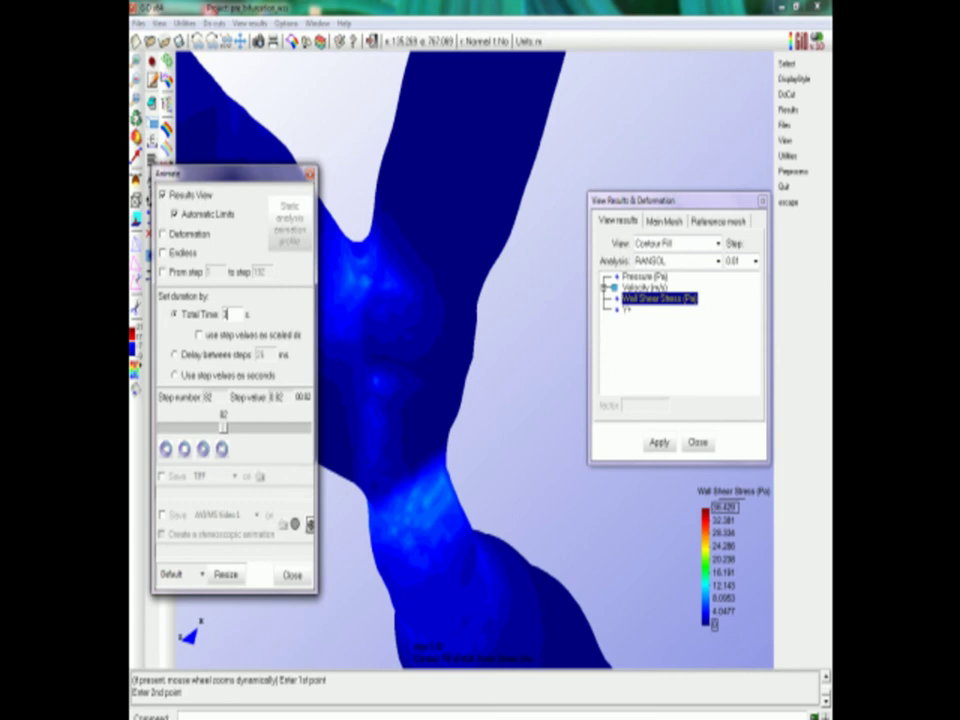